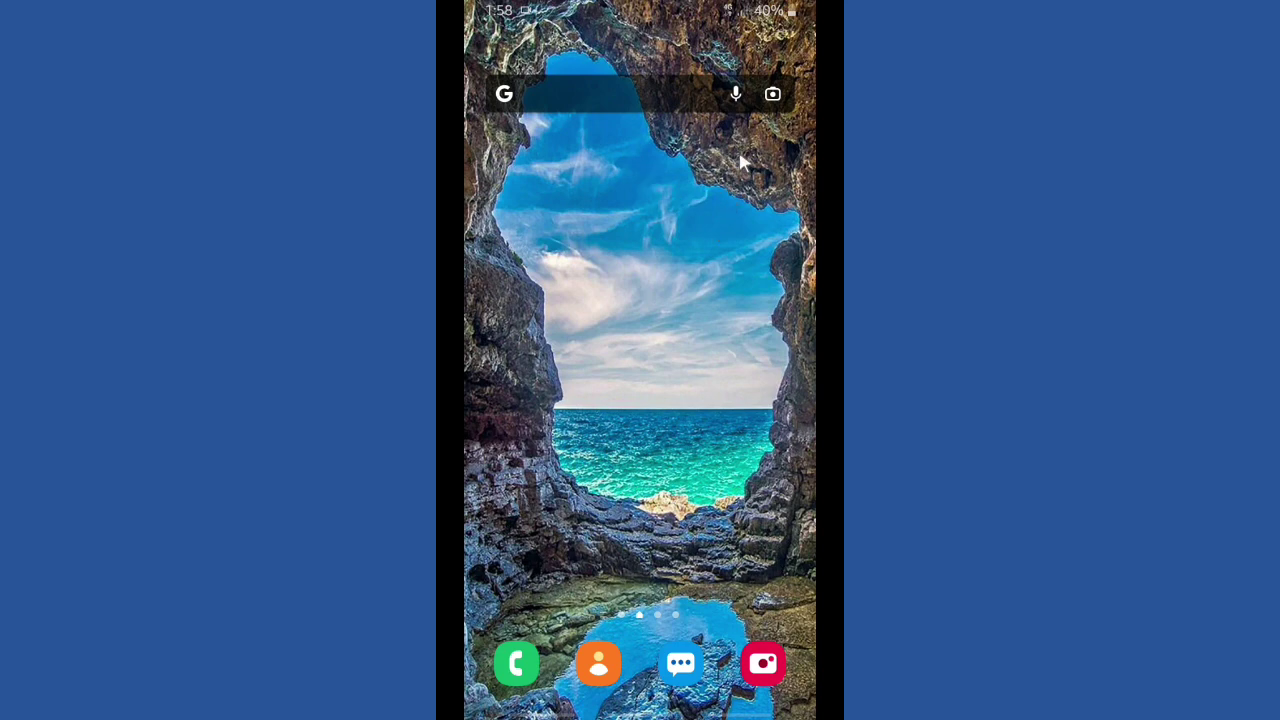
Swipe the home screen to the next page to reveal the Telegram icon.
drag(742, 163, 600, 165)
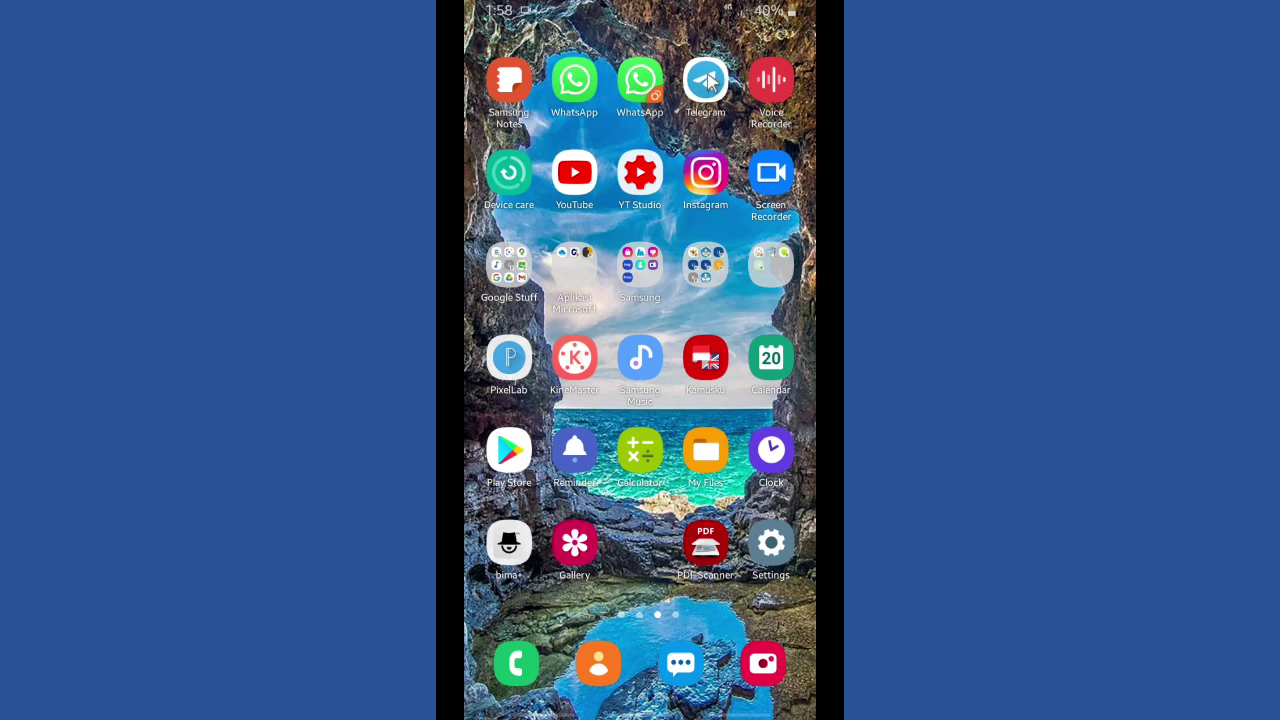
Open the My Mom chat in Telegram and expand the attachment gallery to full screen.
click(706, 80)
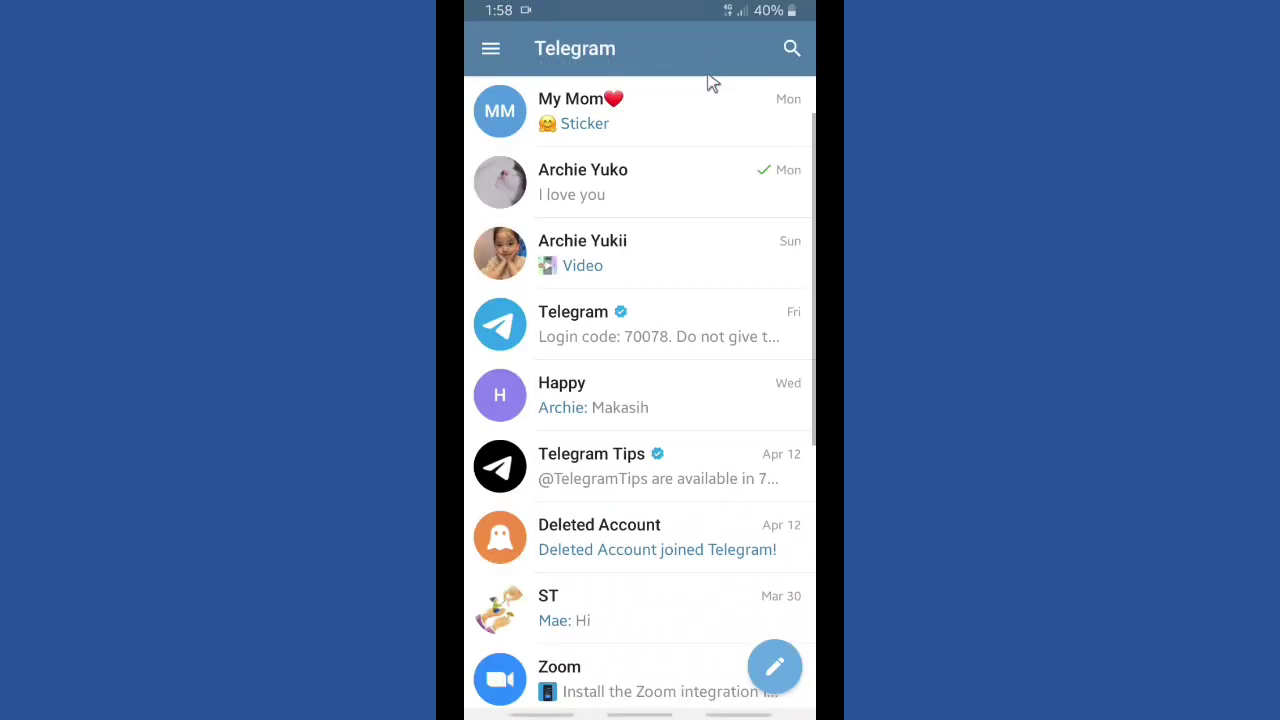
click(680, 126)
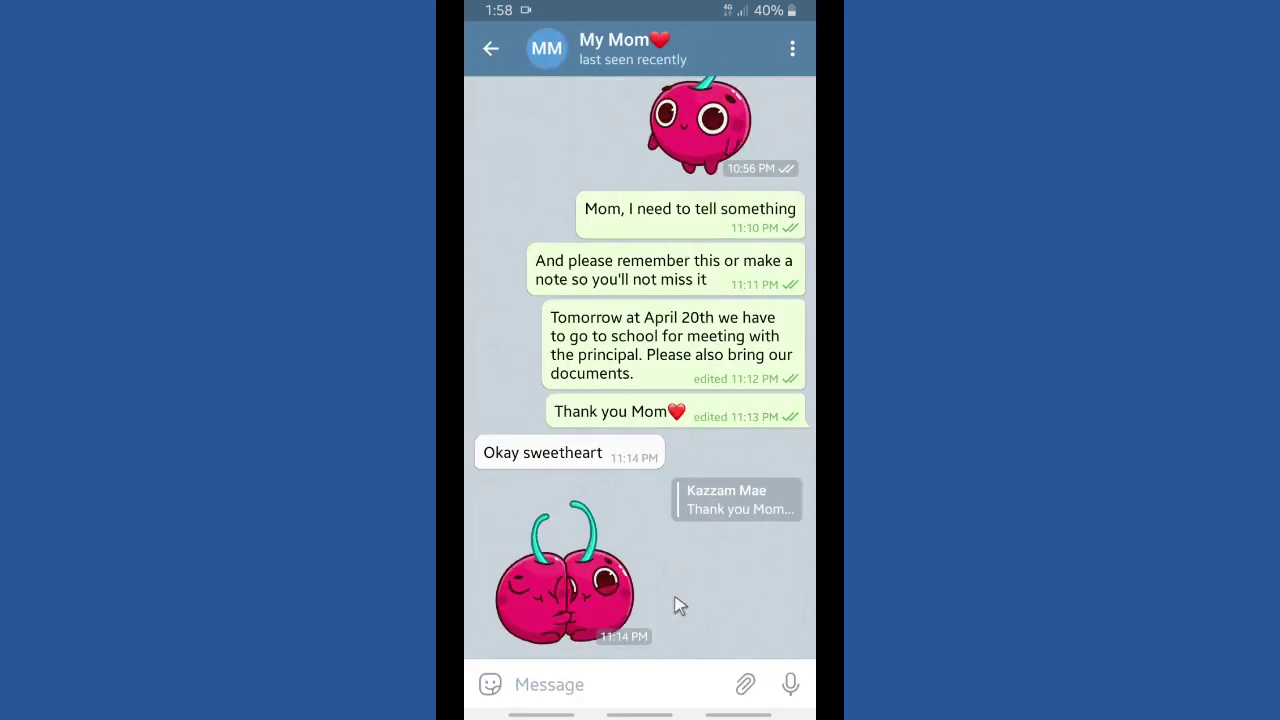
click(744, 680)
drag(675, 635, 595, 545)
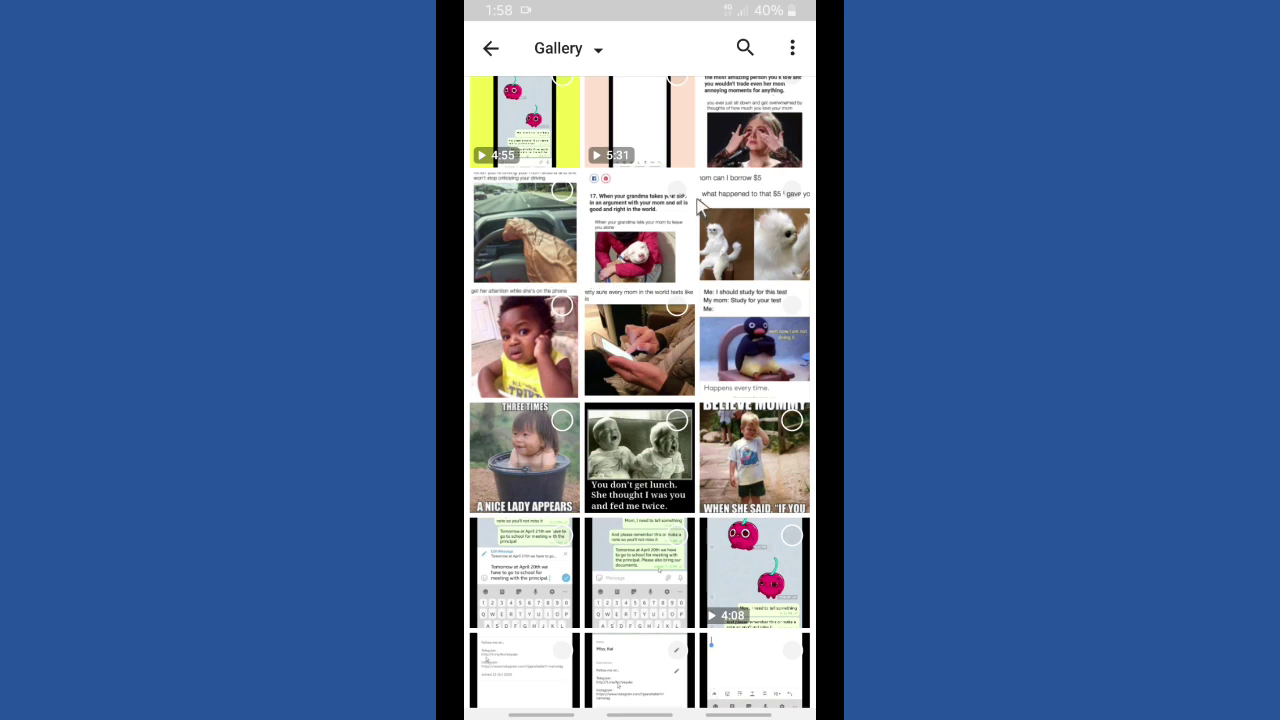
Select six memes (believe-mommy, laughing babies, bucket, Pingu, mom-texting, baby-phone) and preview the first.
click(792, 421)
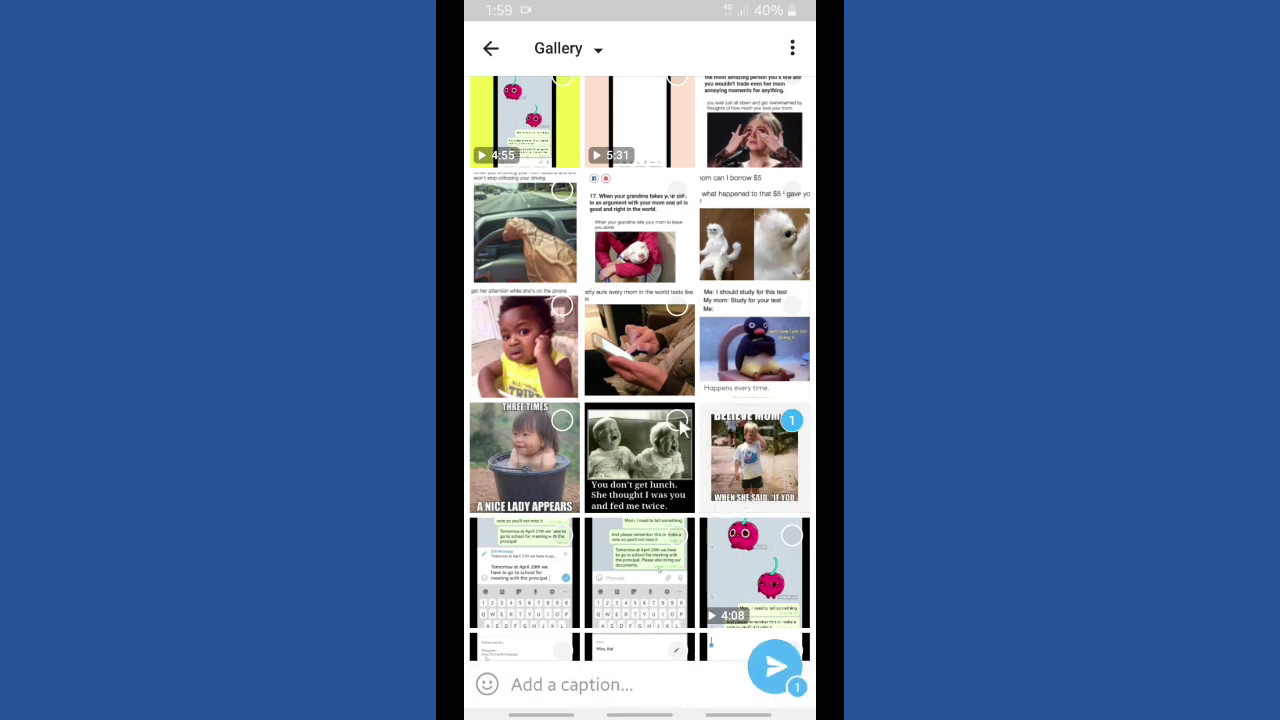
click(663, 425)
click(560, 430)
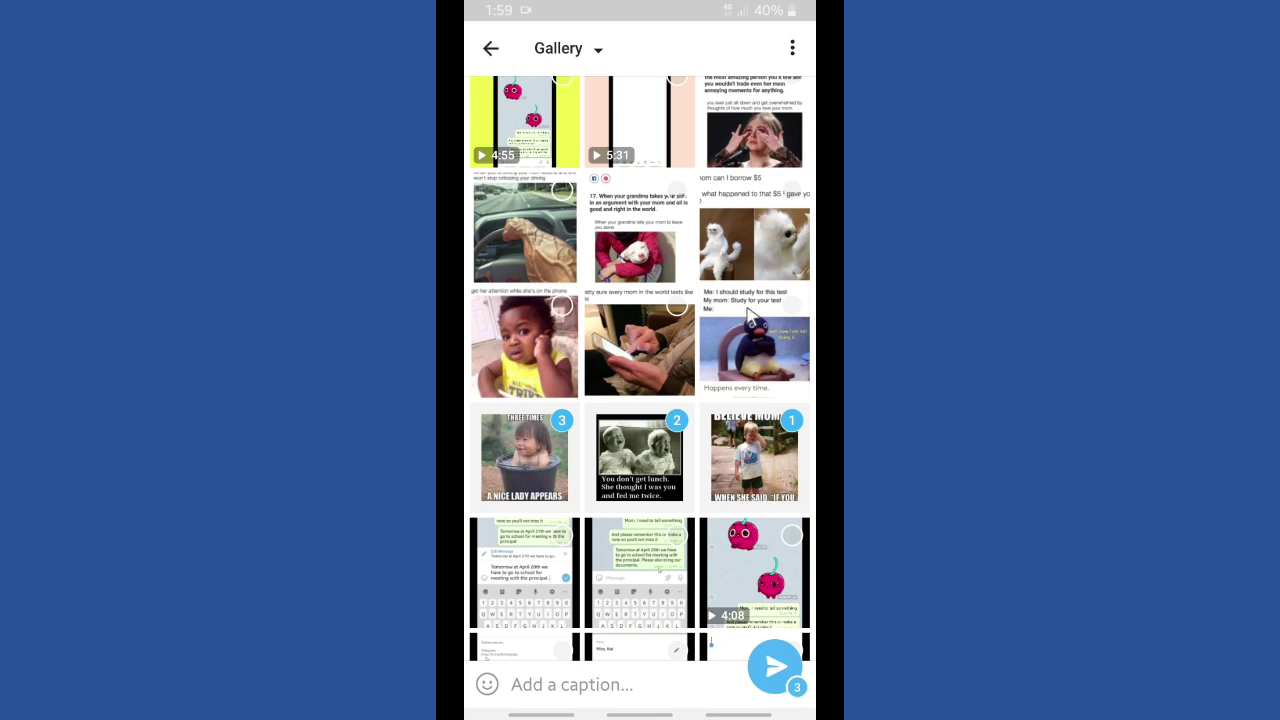
click(788, 312)
click(682, 312)
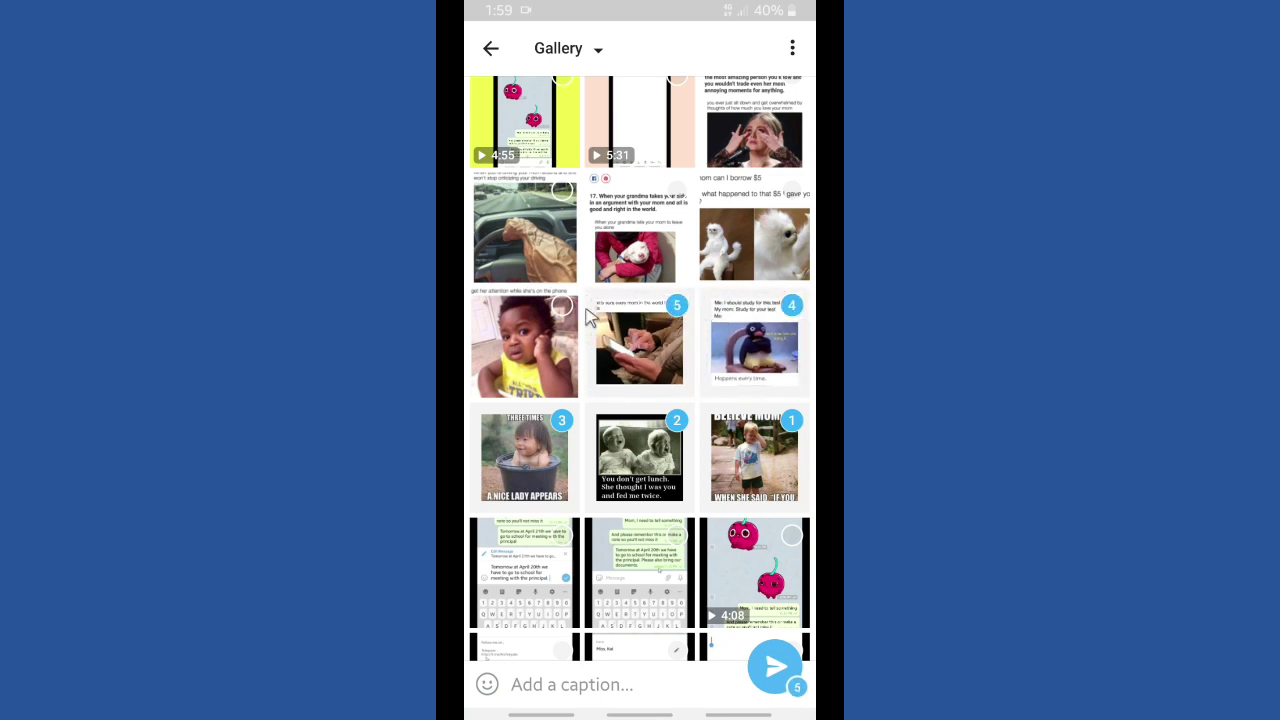
click(565, 310)
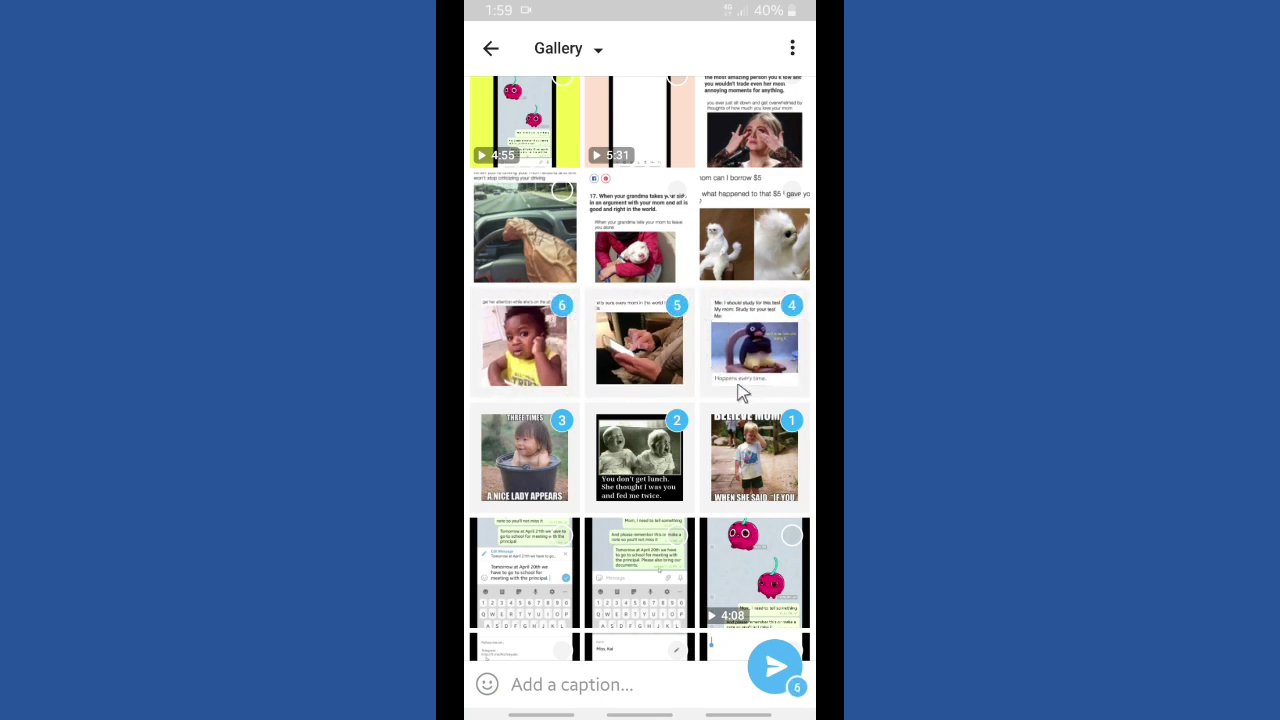
click(741, 456)
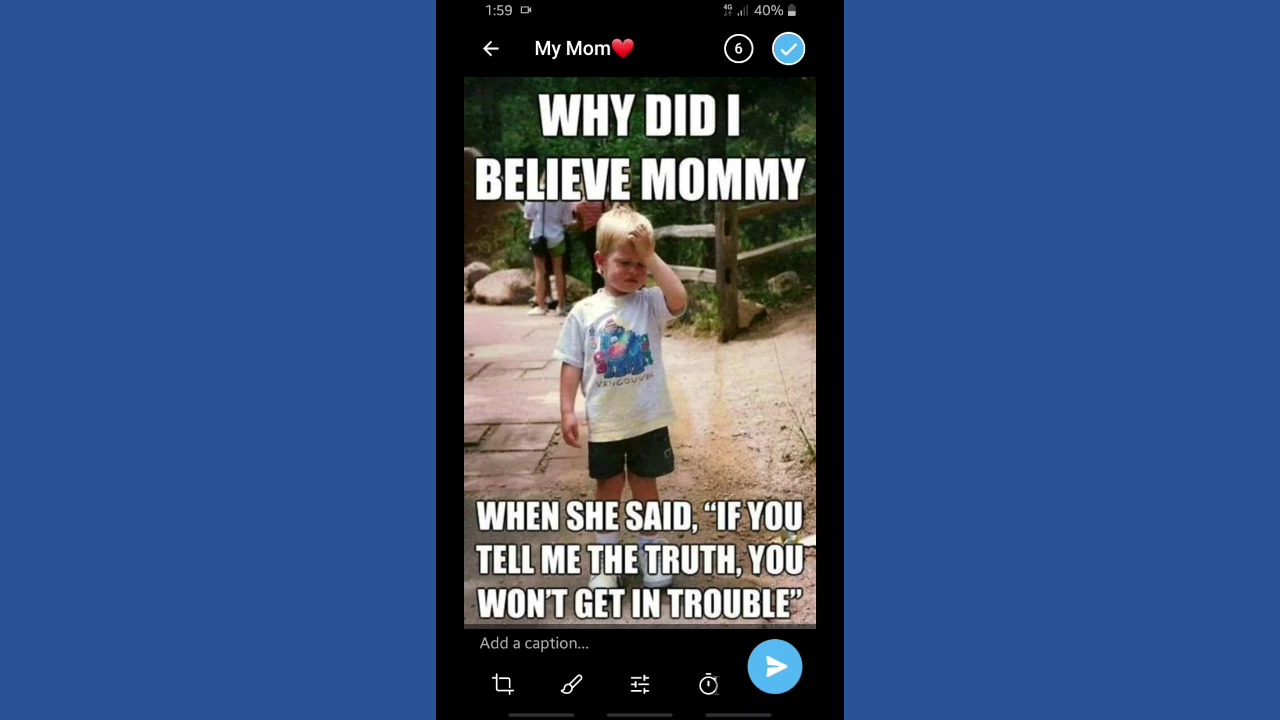
Give the believe-mommy boy meme a 3-second self-destruct timer.
click(708, 684)
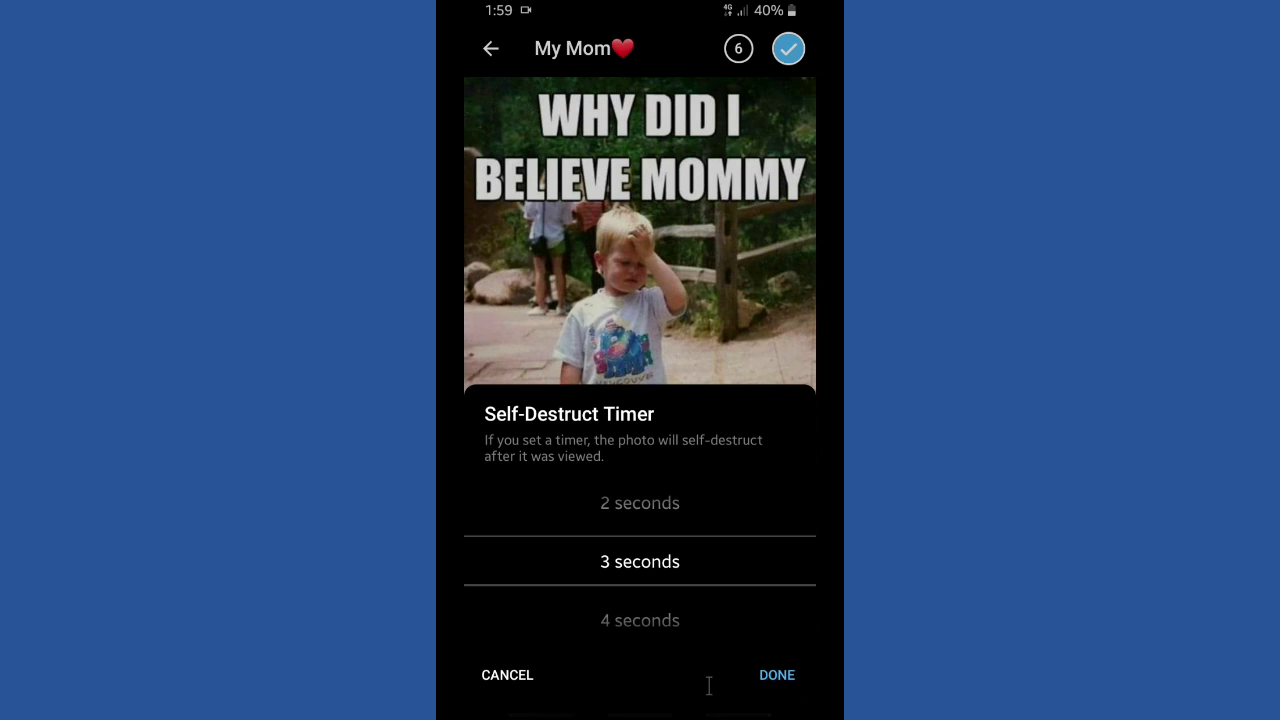
drag(630, 485, 655, 668)
drag(626, 510, 683, 480)
drag(642, 588, 640, 456)
click(777, 676)
Give the laughing babies meme a 4-second self-destruct timer.
drag(600, 457, 815, 460)
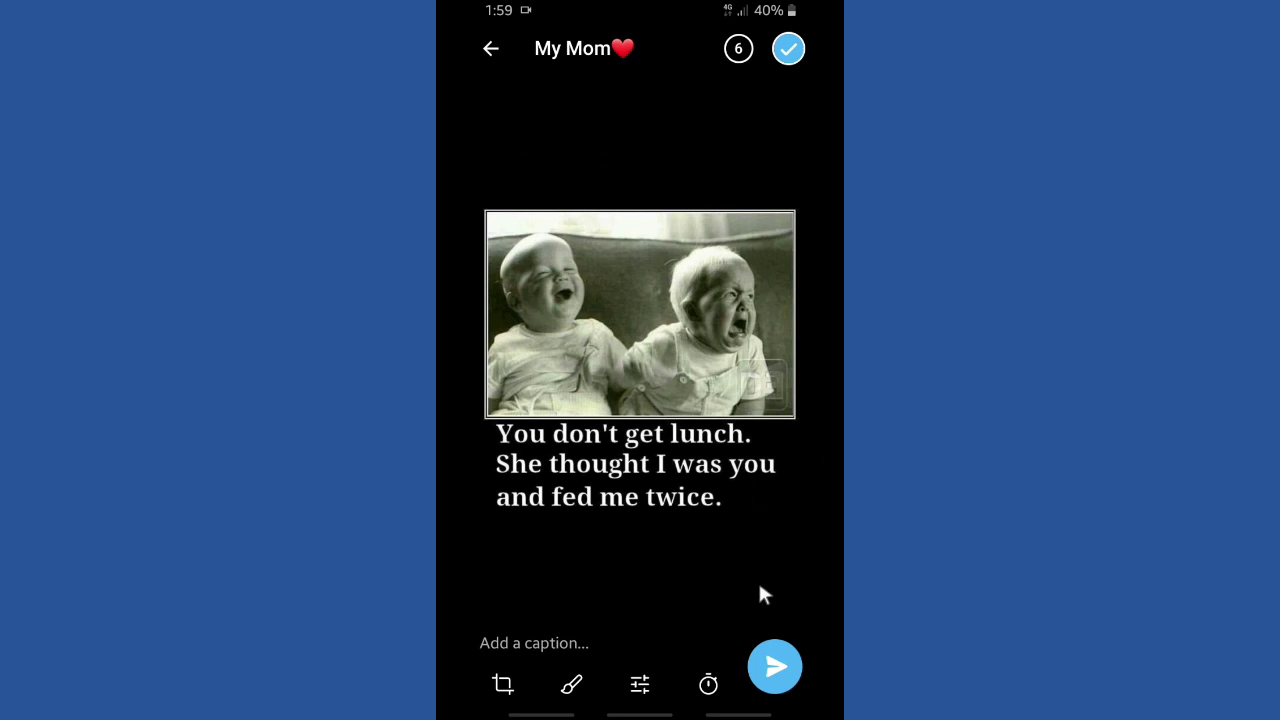
click(708, 684)
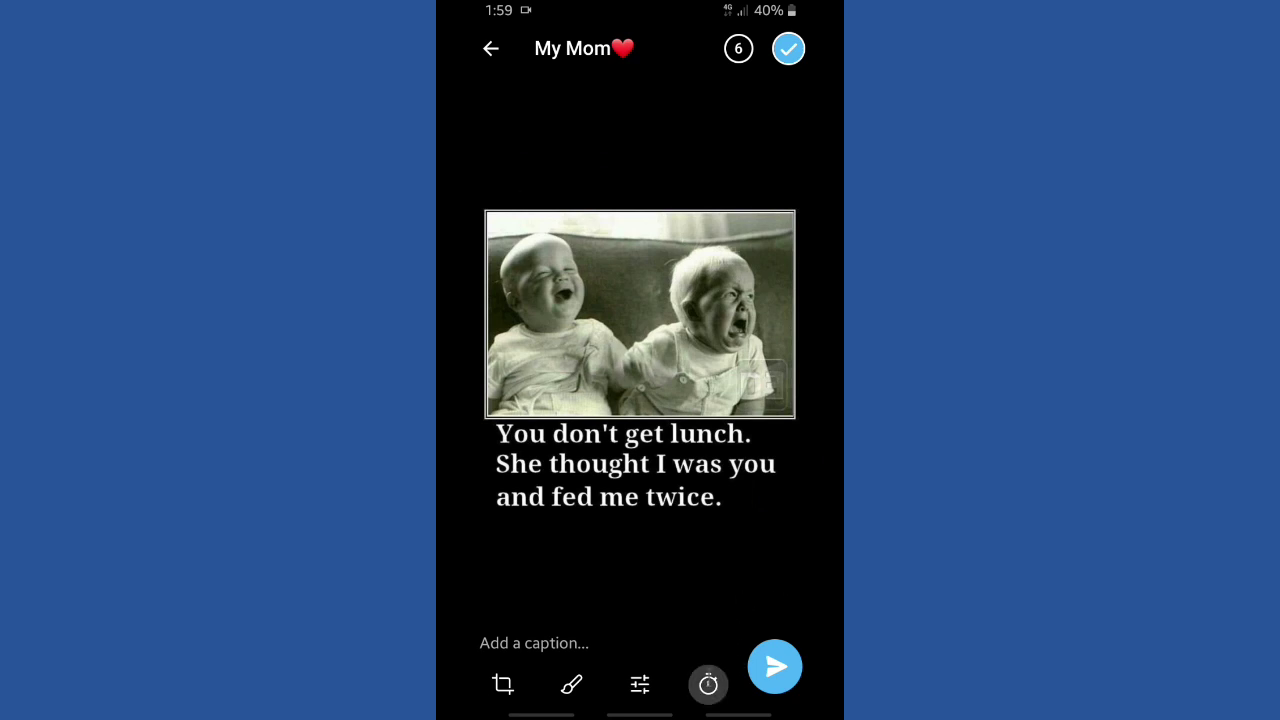
drag(634, 594, 637, 551)
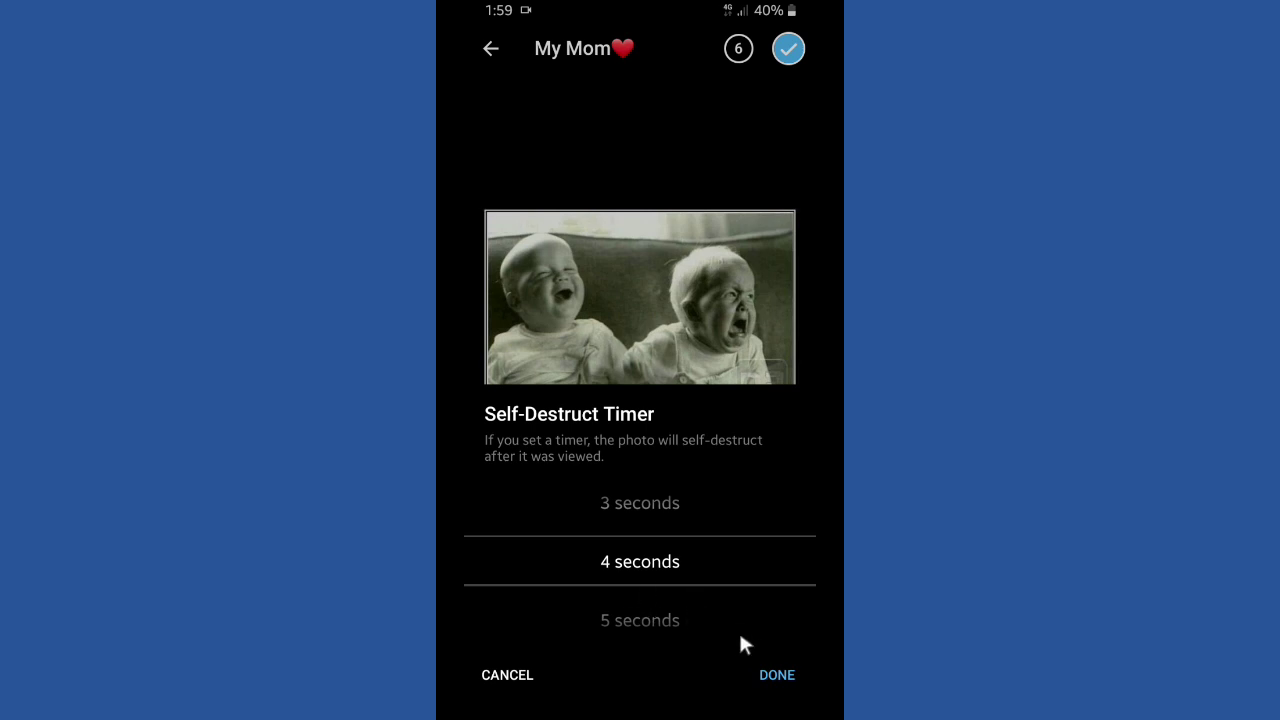
click(775, 676)
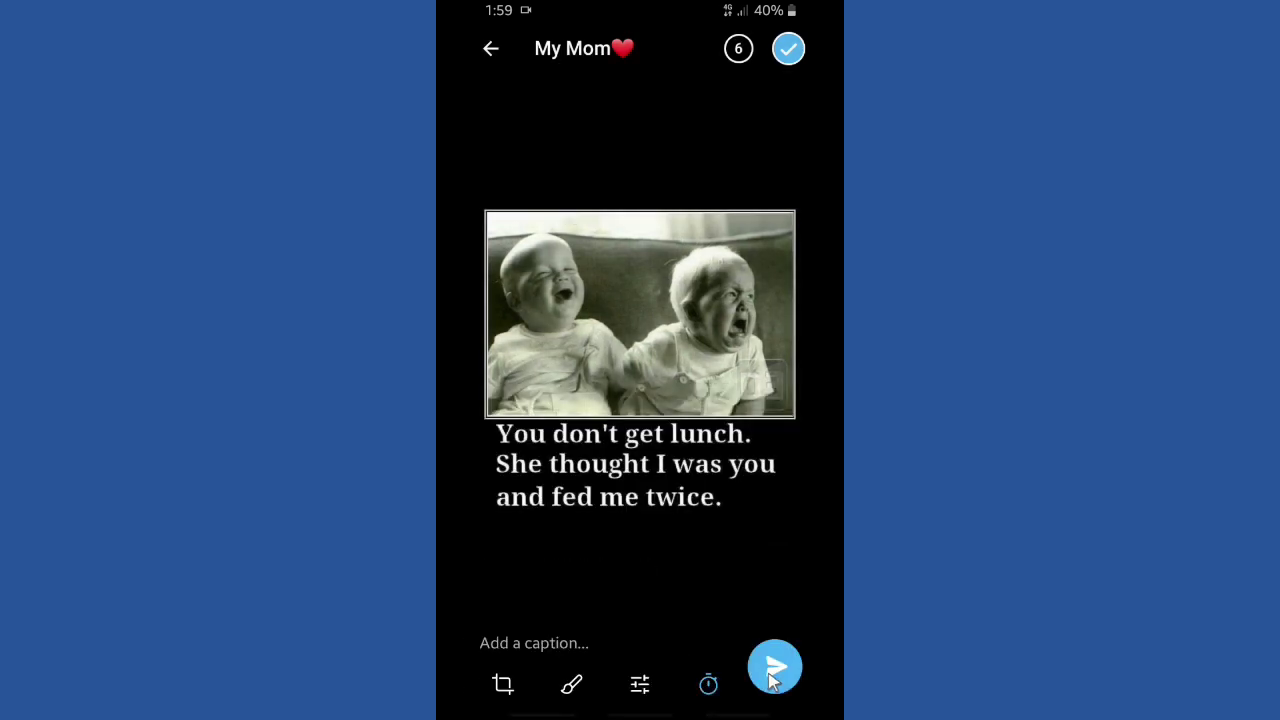
Give the girl-in-bucket meme a 5-second self-destruct timer.
drag(575, 378, 726, 363)
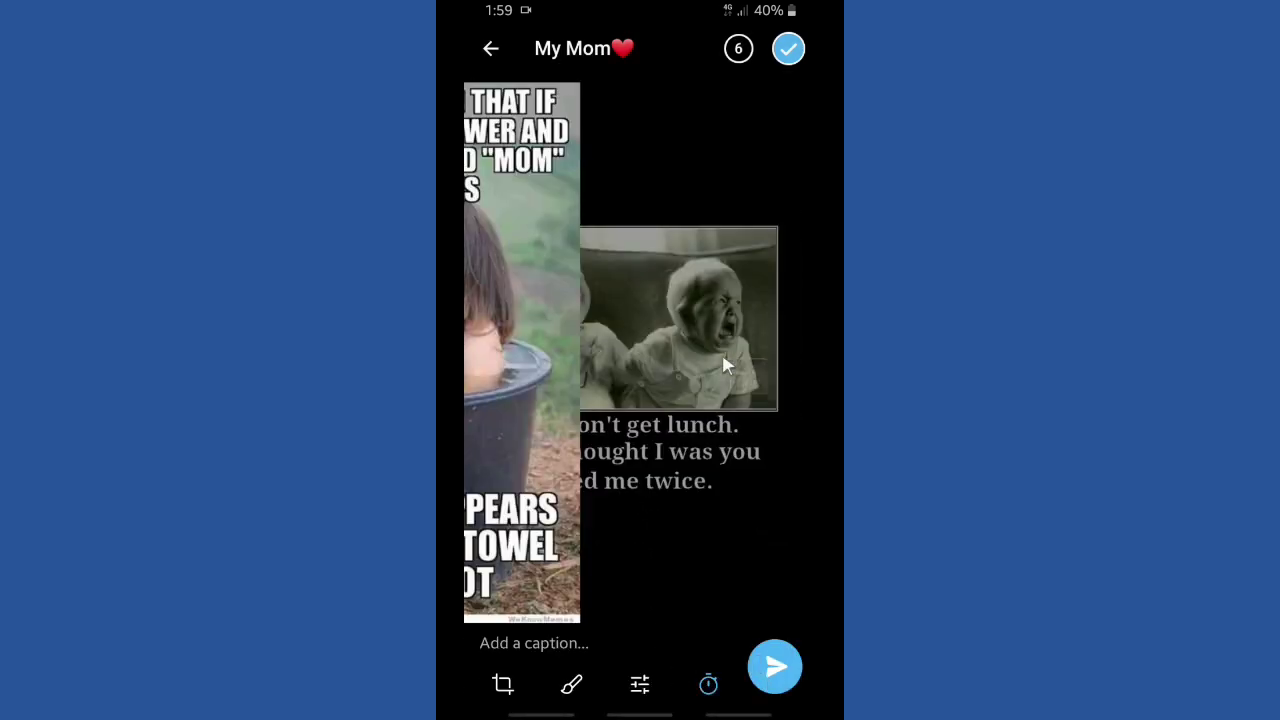
click(708, 684)
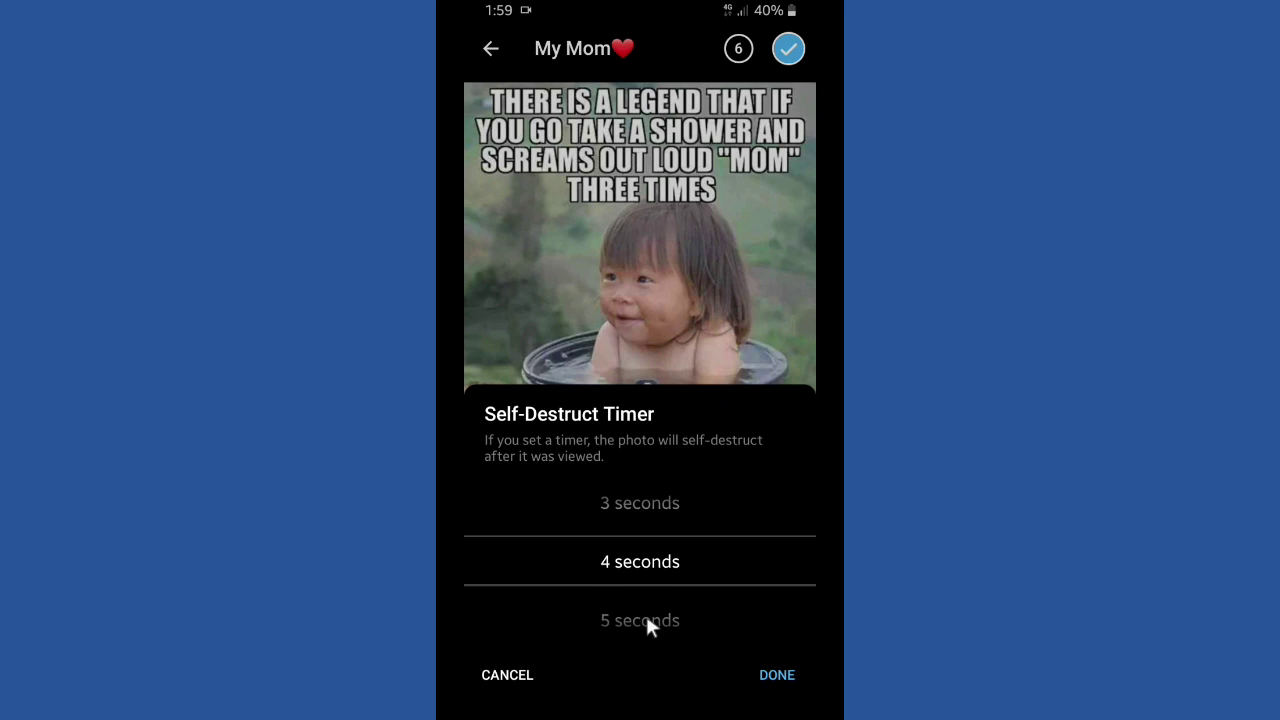
drag(645, 612, 650, 549)
click(774, 676)
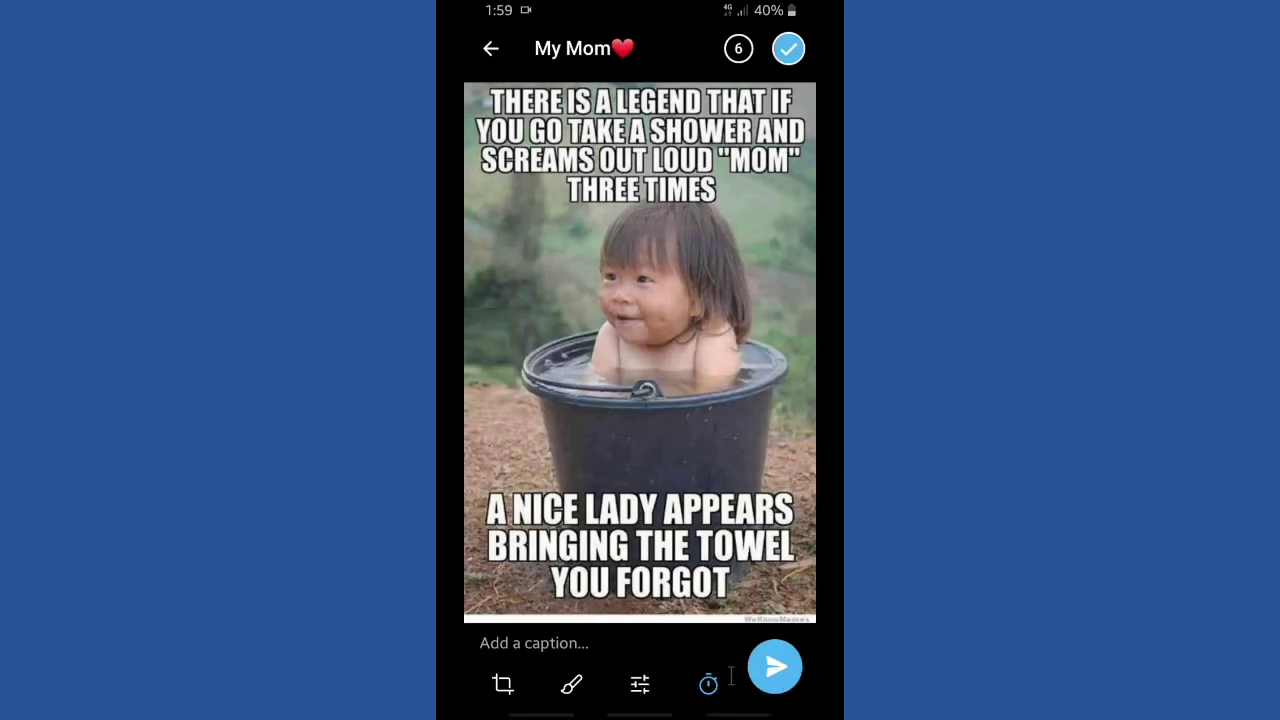
Give the Pingu study meme a 6-second self-destruct timer.
drag(512, 515, 700, 530)
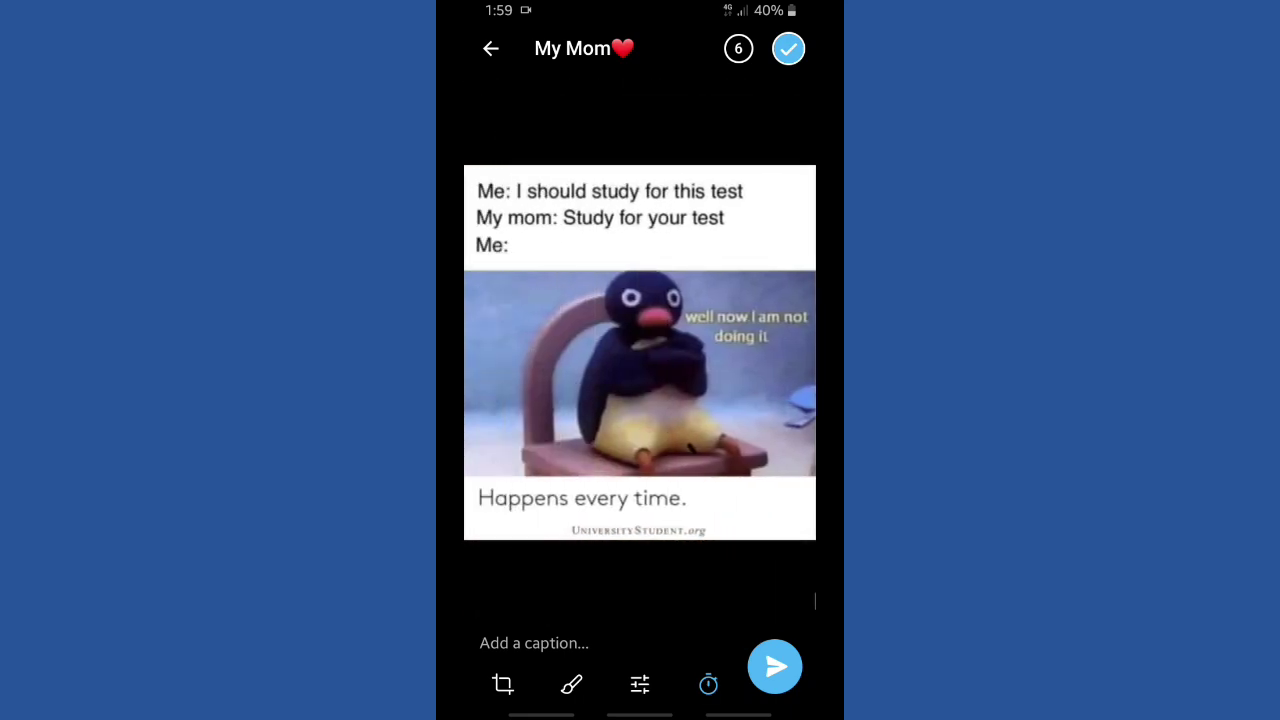
click(708, 683)
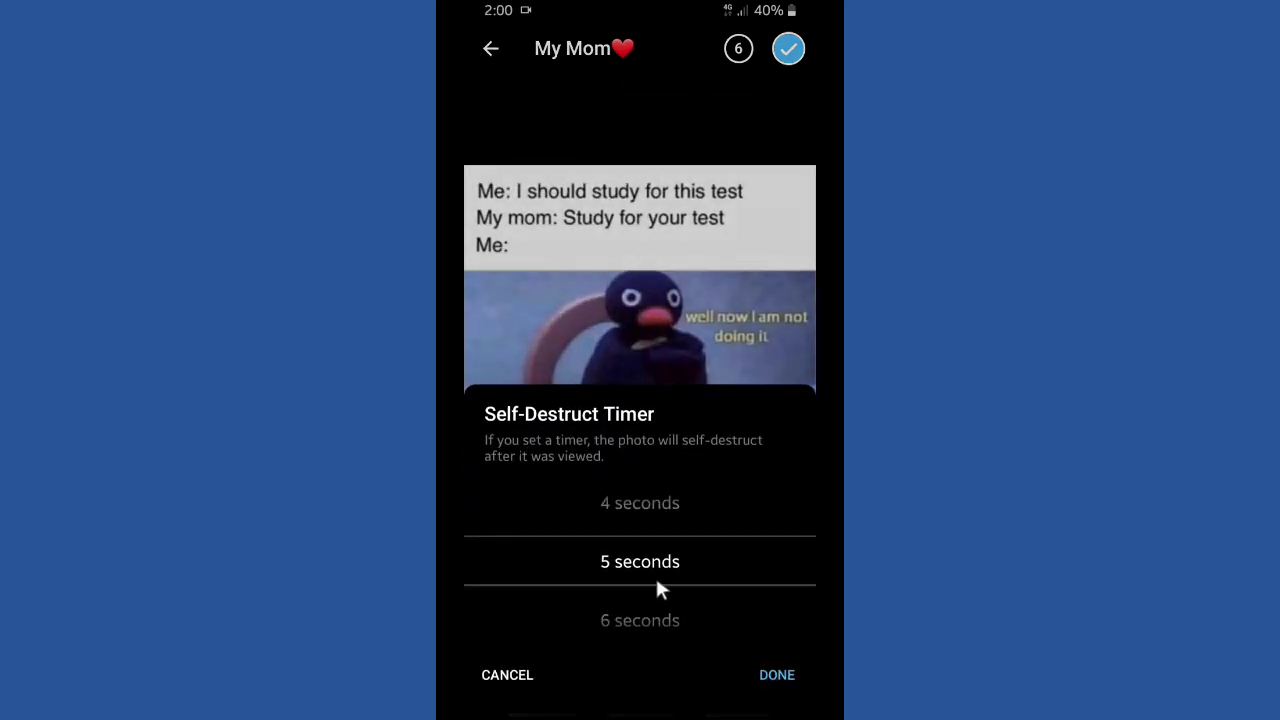
drag(634, 620, 634, 537)
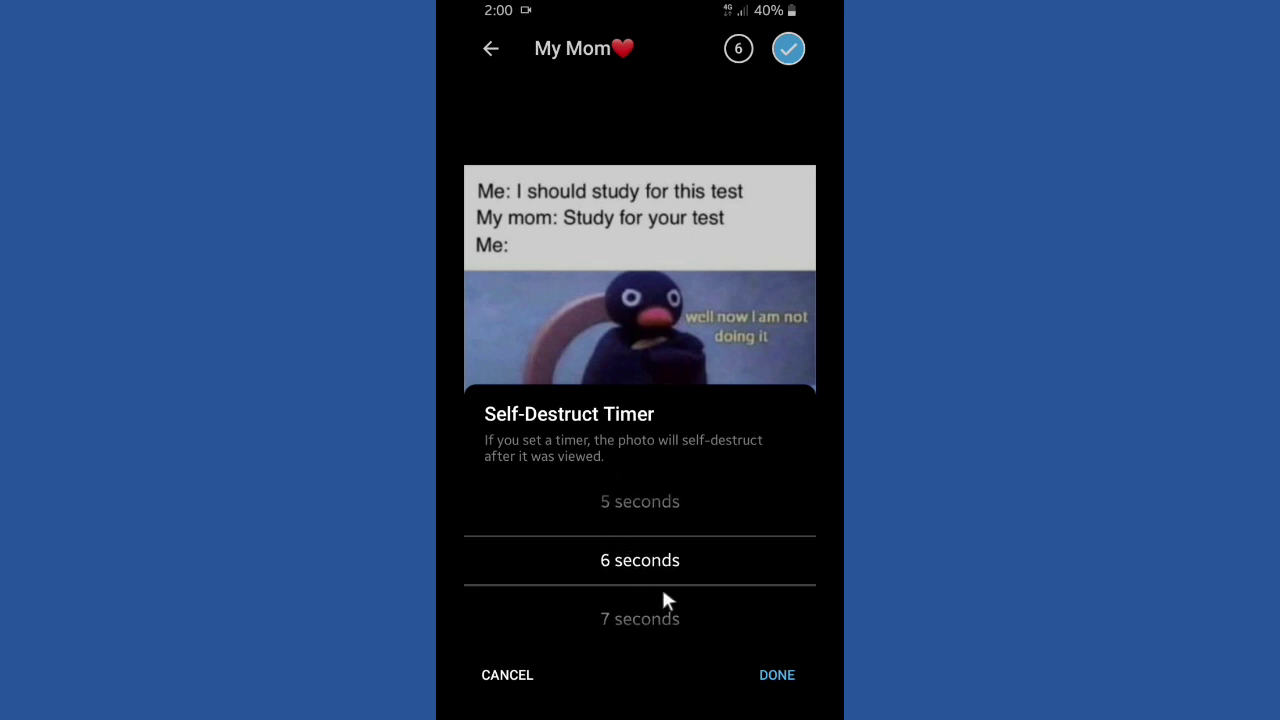
click(775, 675)
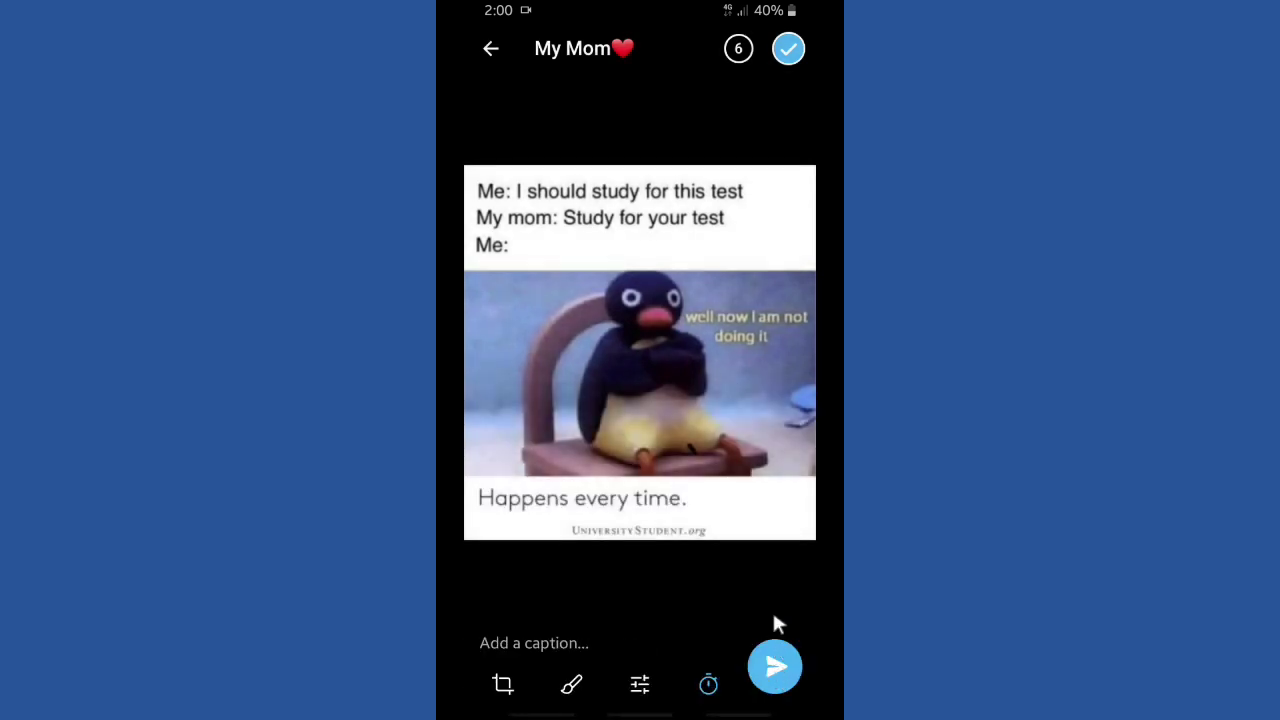
drag(526, 500, 760, 531)
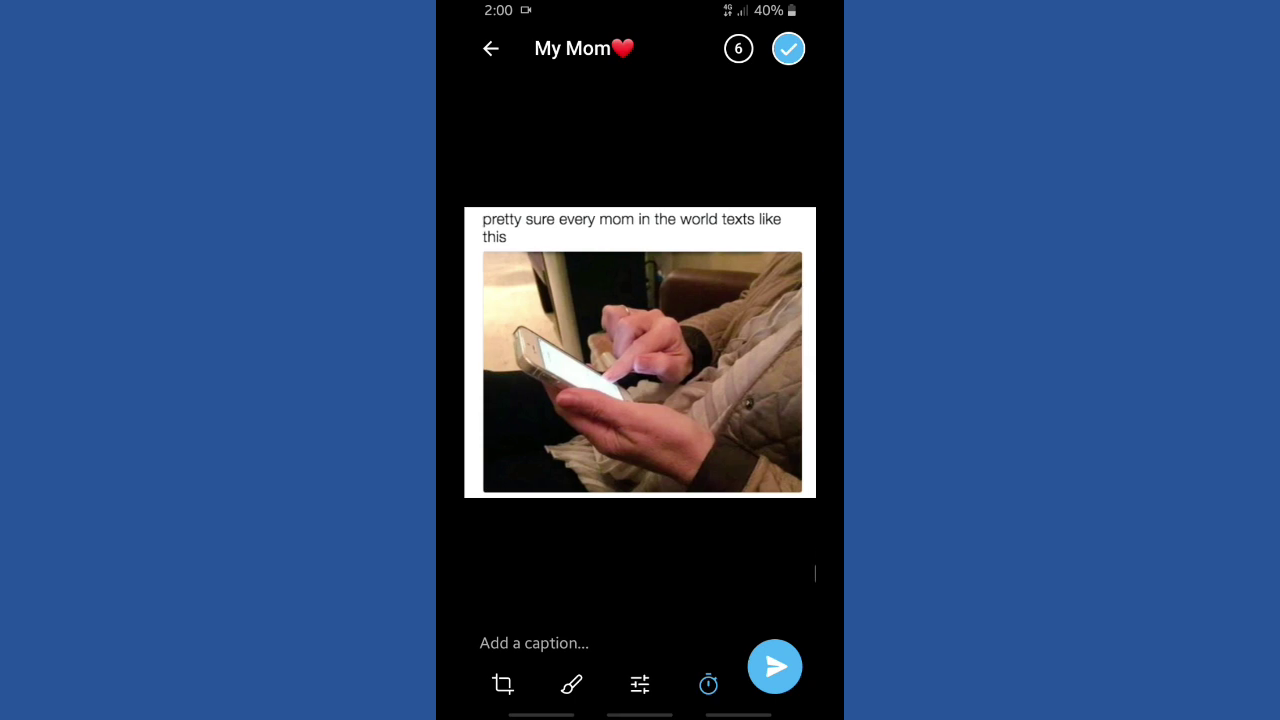
Give the mom-texting meme a 7-second self-destruct timer.
click(708, 684)
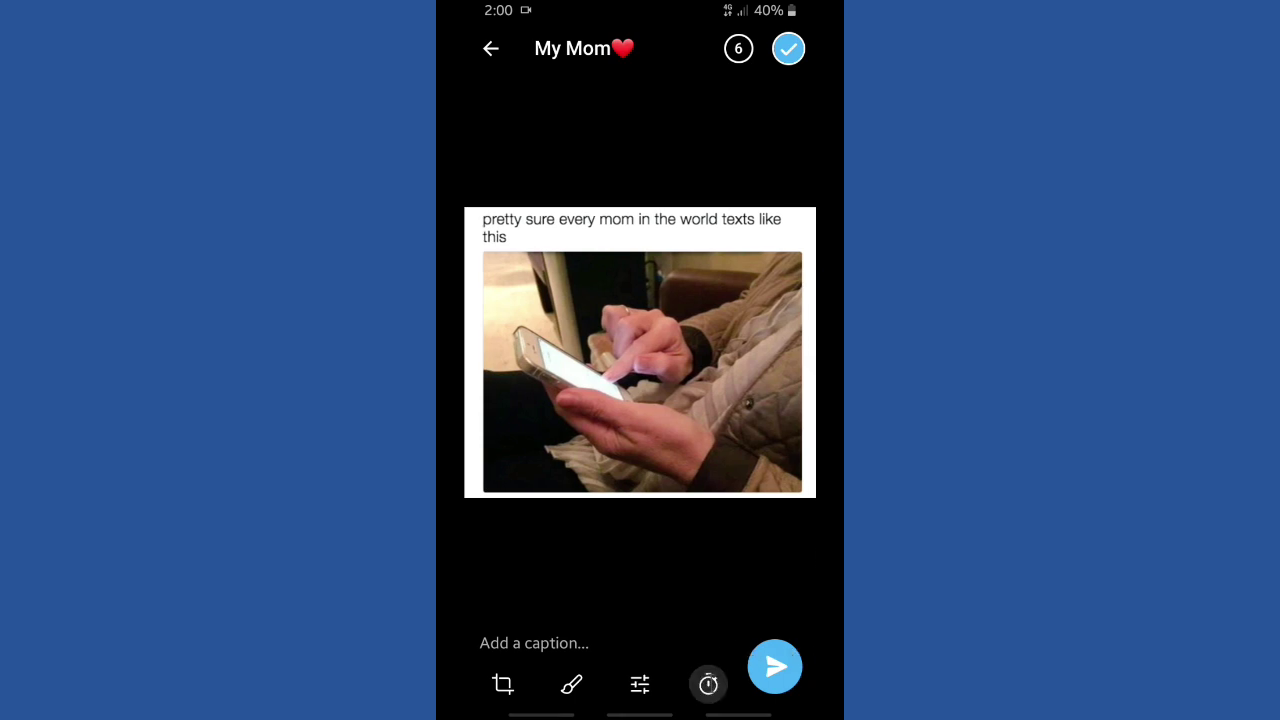
drag(642, 588, 647, 549)
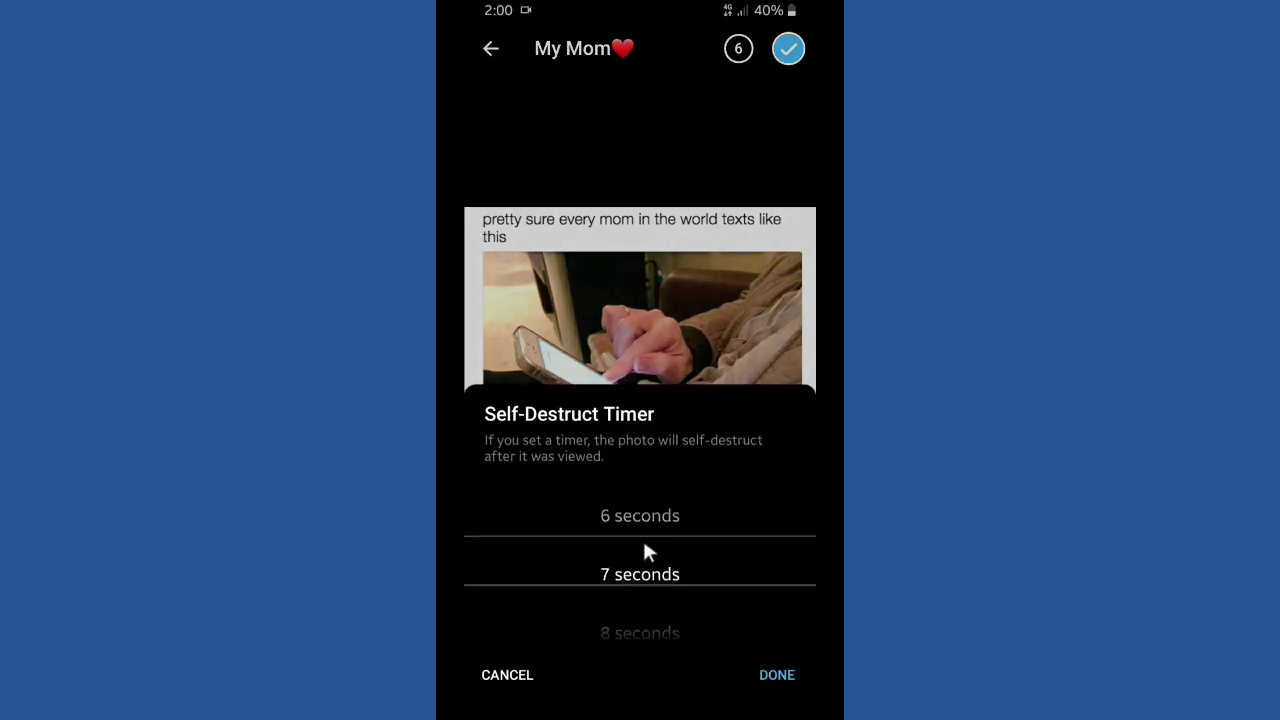
click(777, 675)
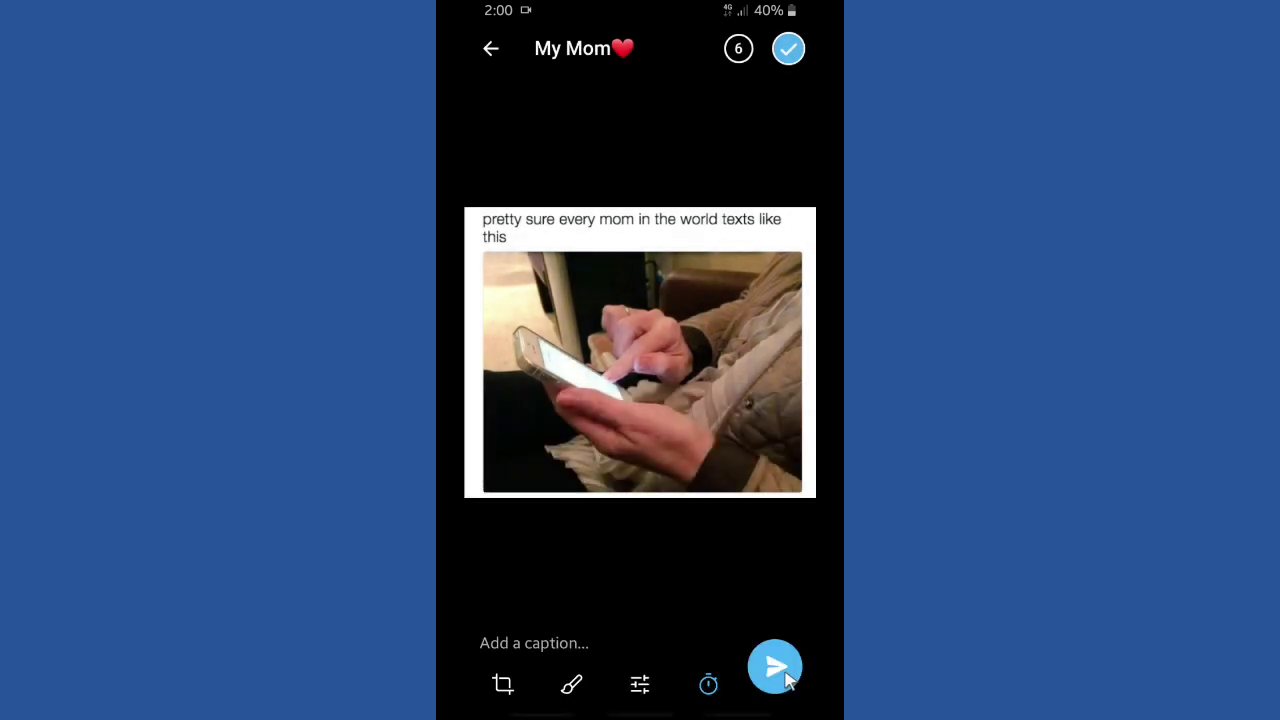
Give the baby-on-the-phone meme an 8-second timer and send all six memes.
drag(545, 484, 752, 520)
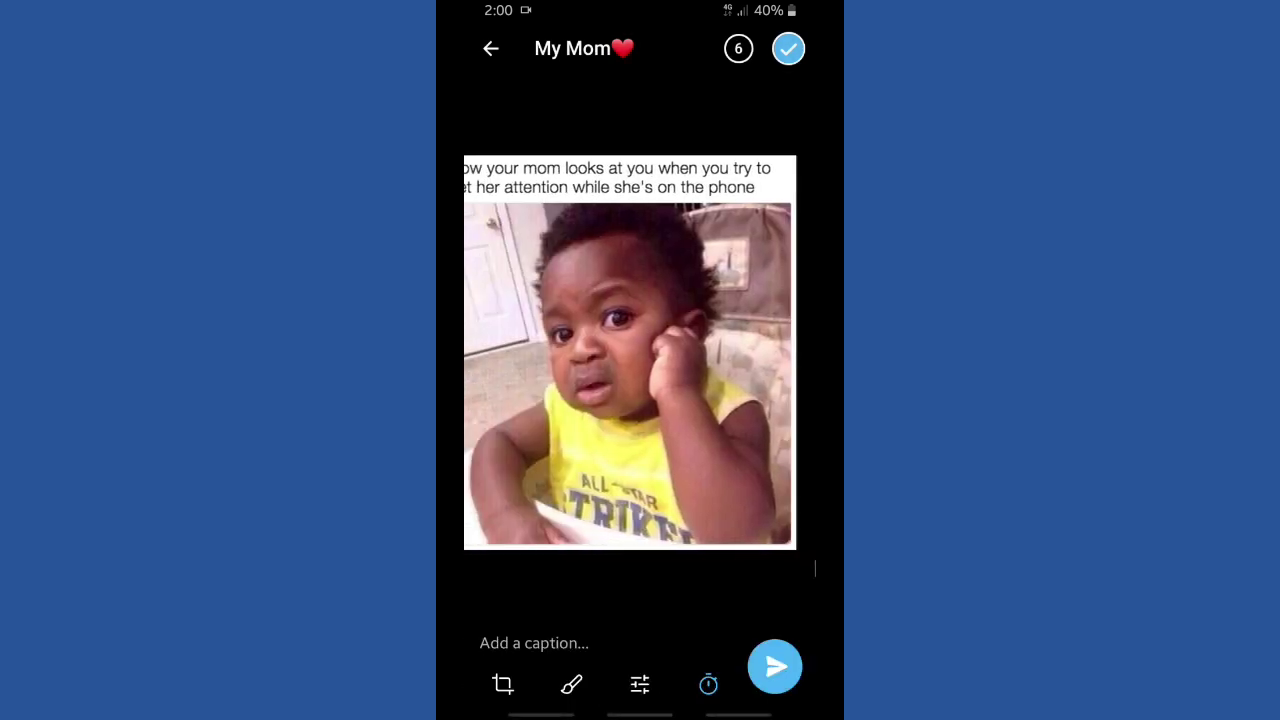
click(708, 684)
drag(634, 612, 634, 571)
click(775, 672)
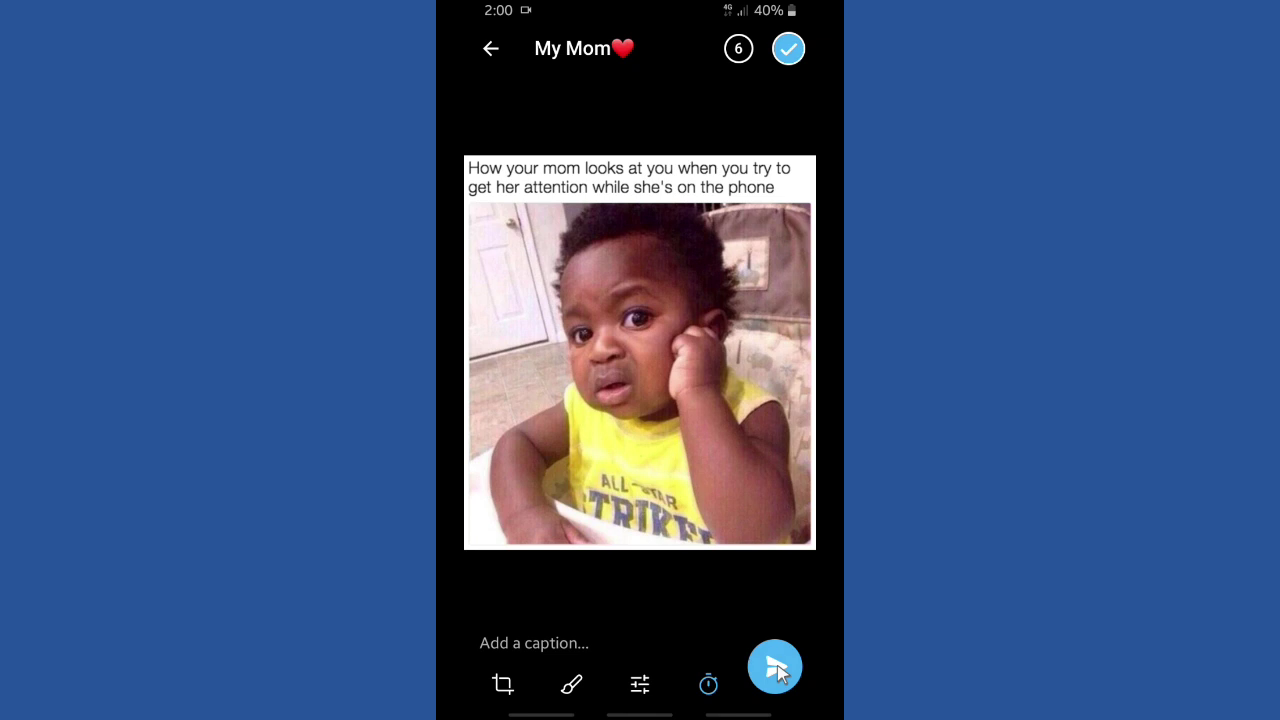
click(776, 668)
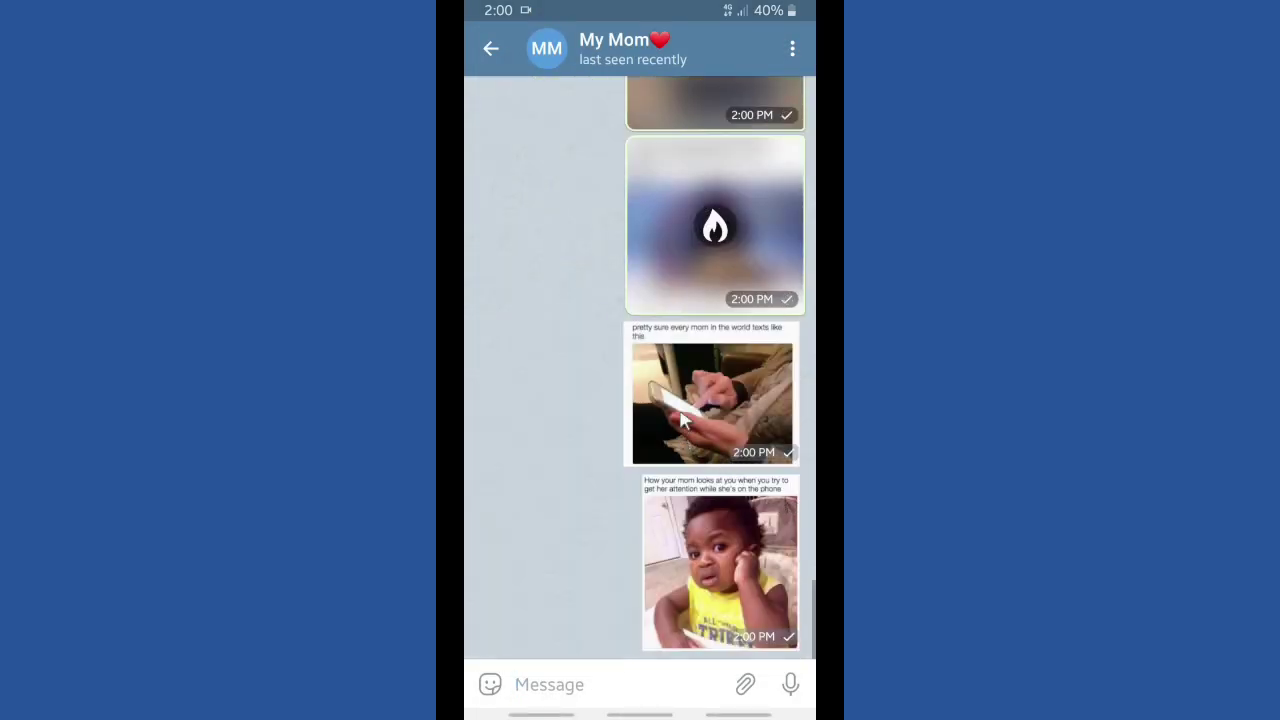
Scroll up the My Mom chat to the April 20 header showing 'Photo has expired'.
scroll(495, 354, up, 2)
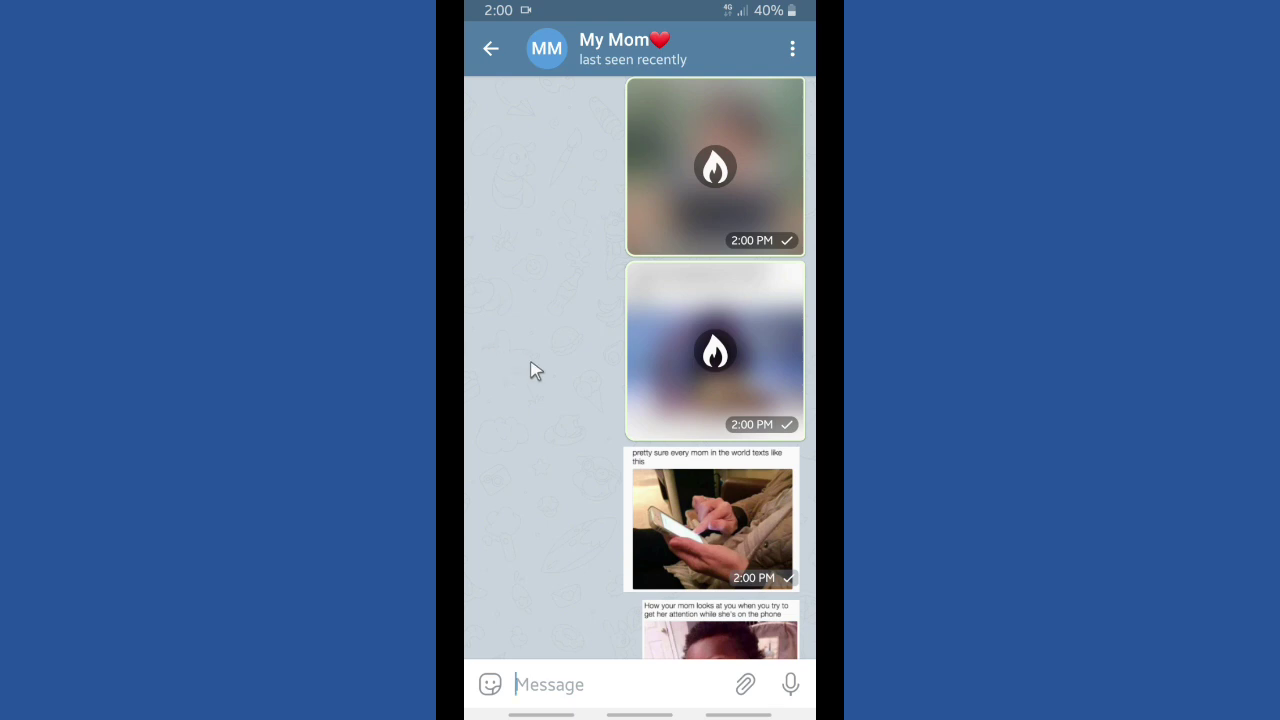
scroll(532, 357, up, 3)
scroll(542, 356, up, 5)
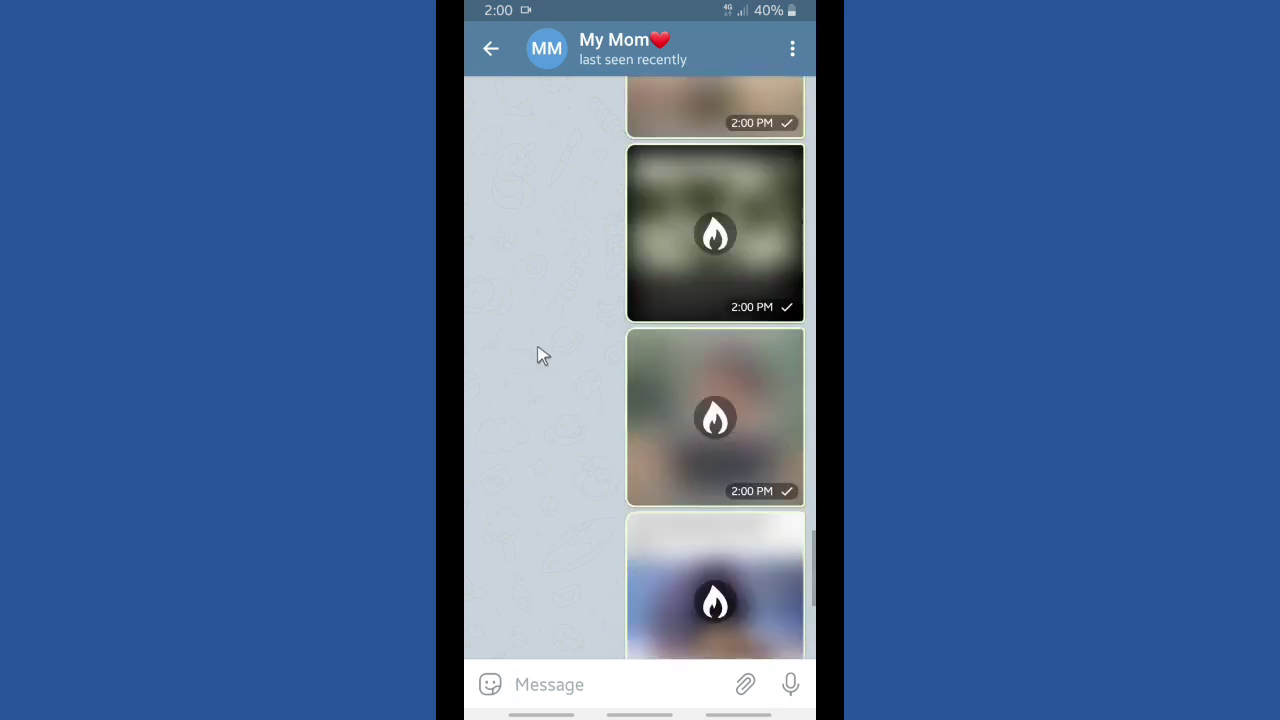
scroll(542, 356, down, 6)
scroll(542, 356, down, 4)
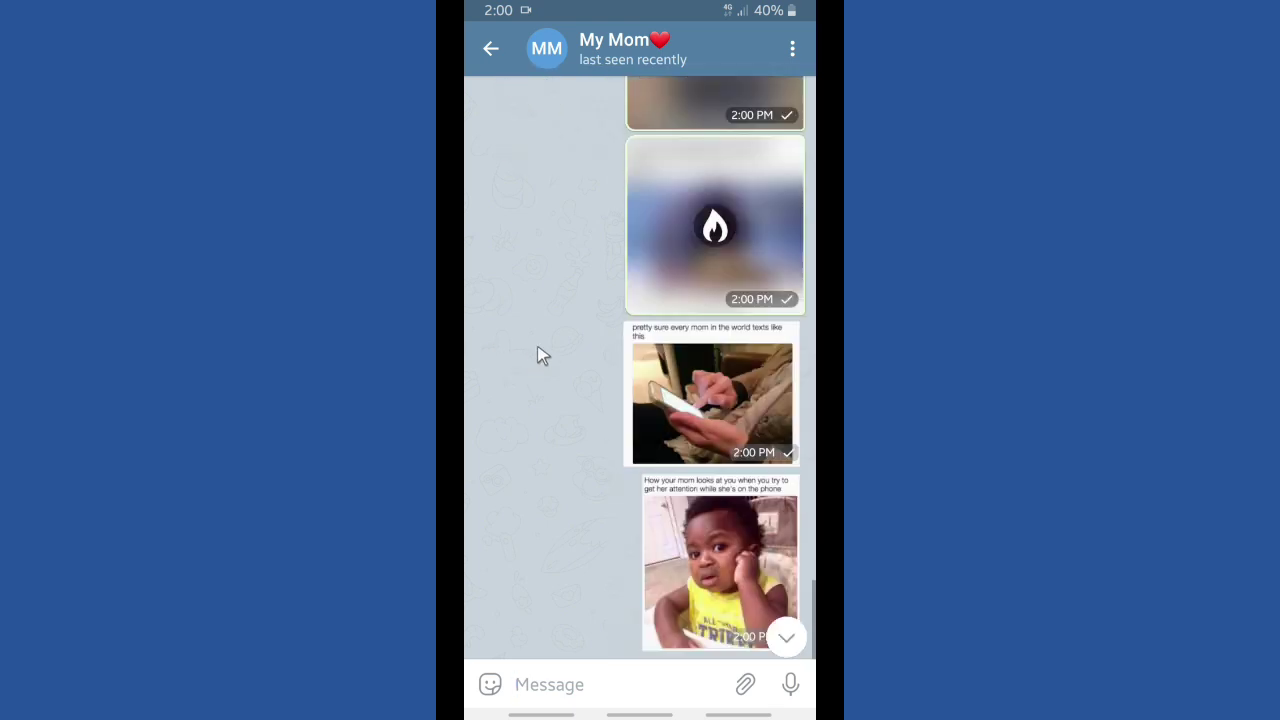
scroll(542, 356, up, 7)
scroll(542, 356, up, 1)
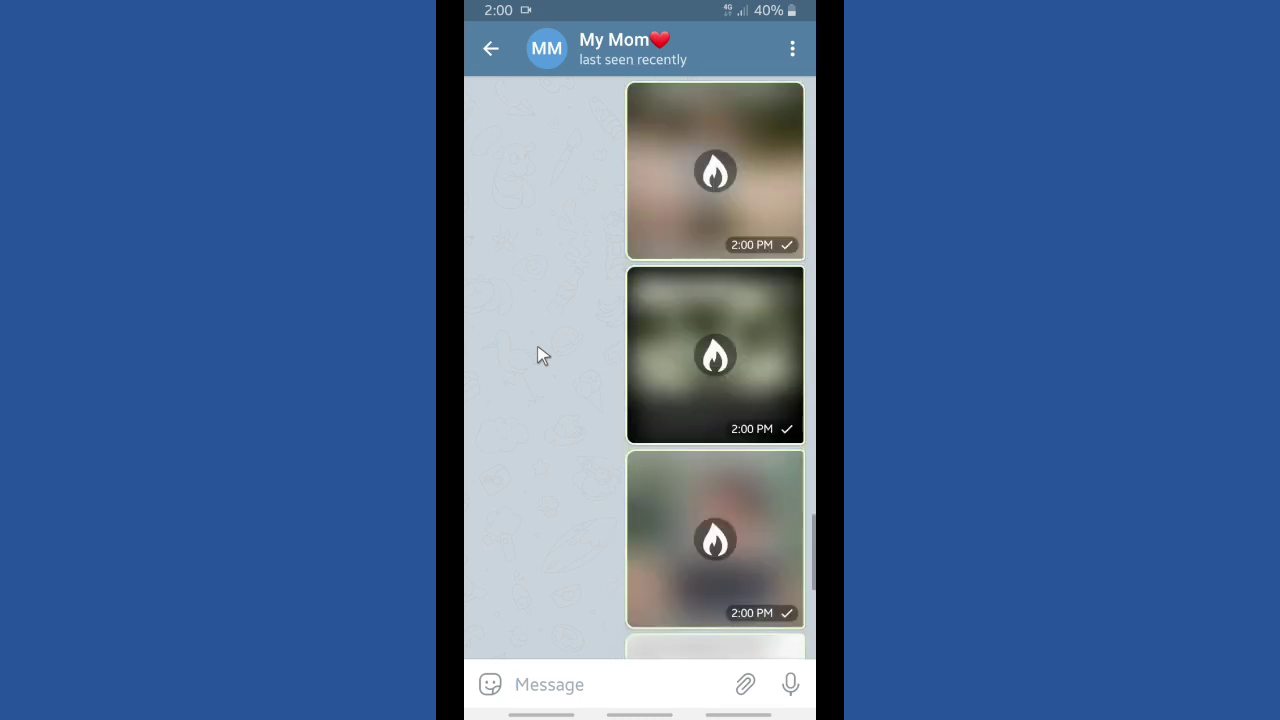
scroll(542, 350, up, 1)
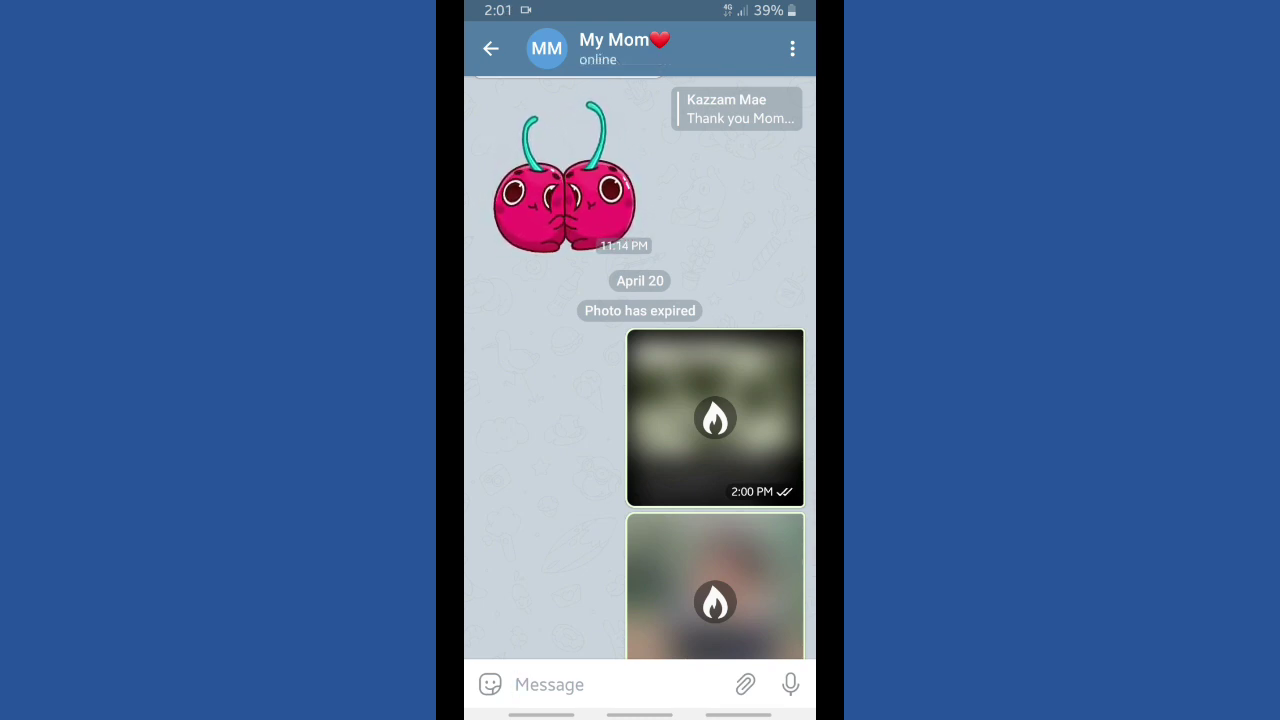
Scroll down the My Mom chat as four flame photos turn into 'Photo has expired' notices.
scroll(640, 370, down, 3)
scroll(782, 338, down, 1)
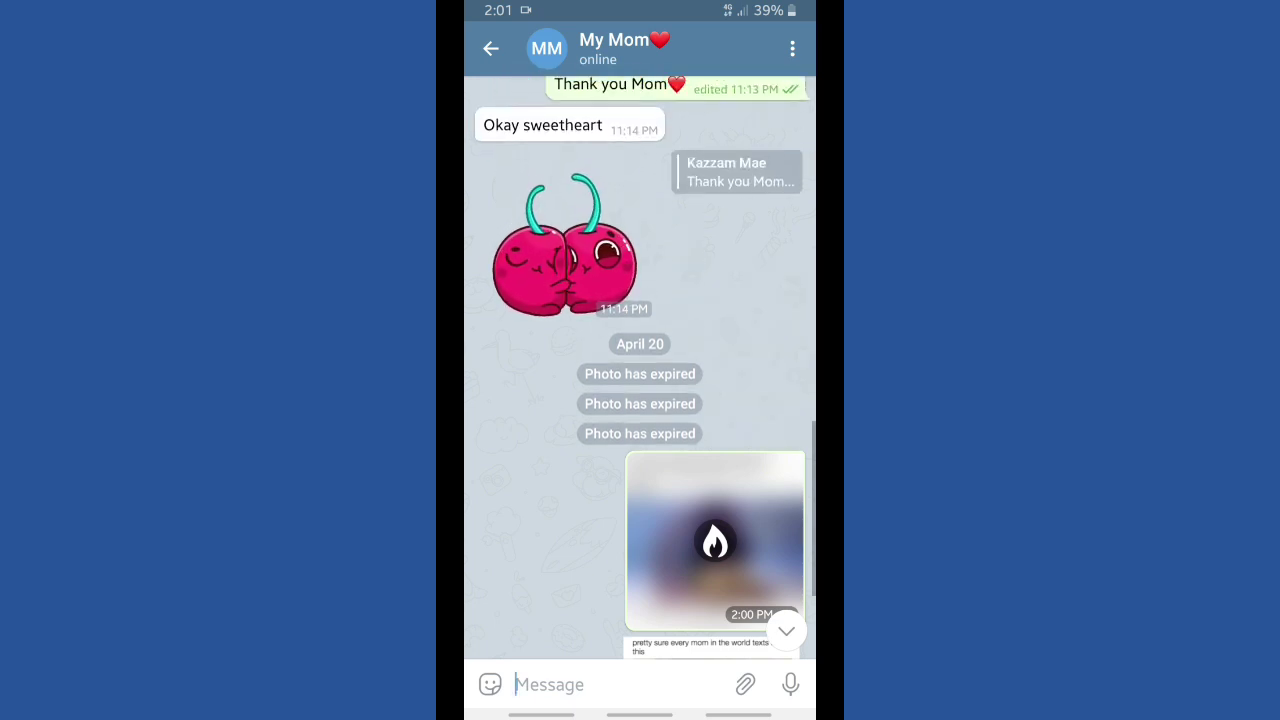
scroll(789, 374, down, 3)
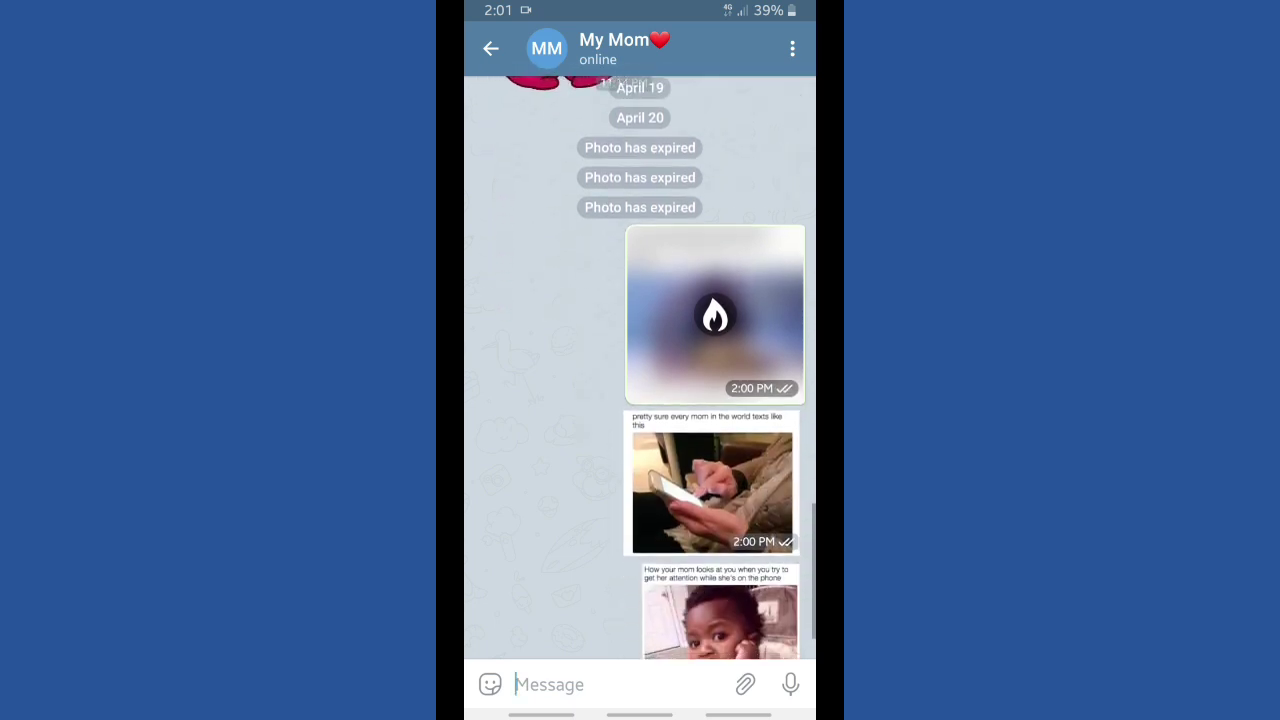
scroll(640, 400, down, 2)
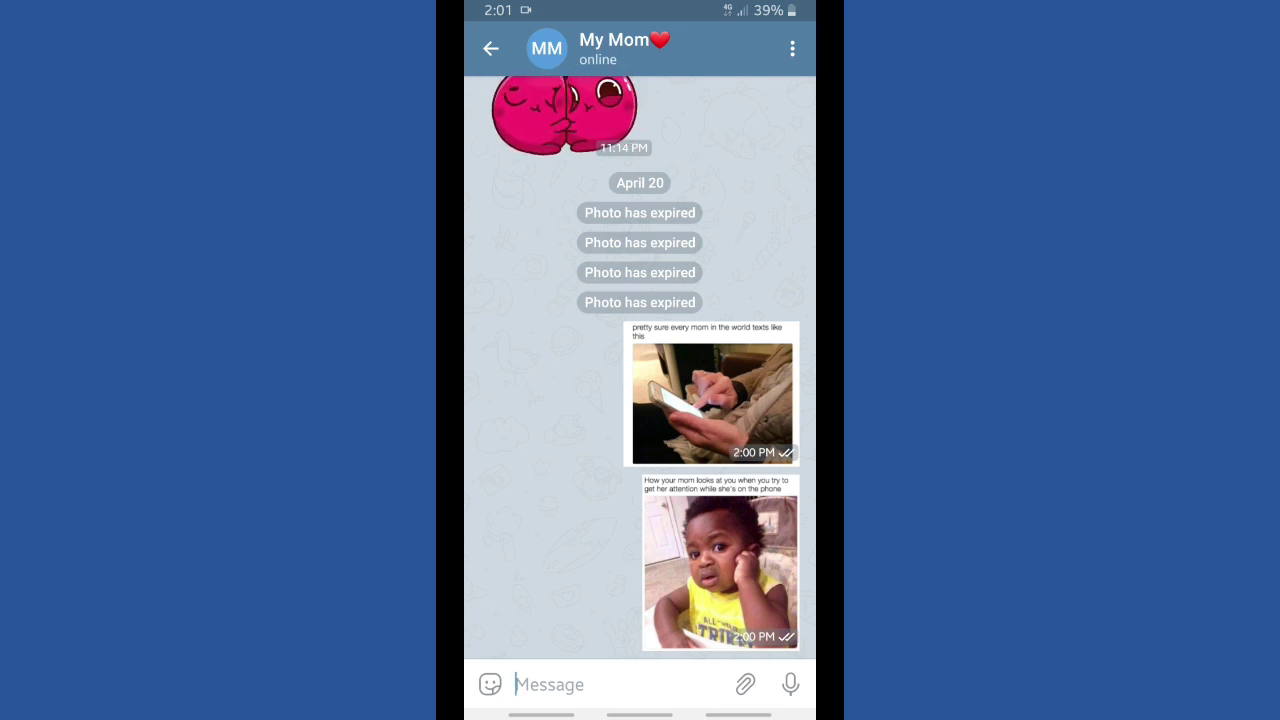
Send the message 'lol' to Mom.
click(560, 684)
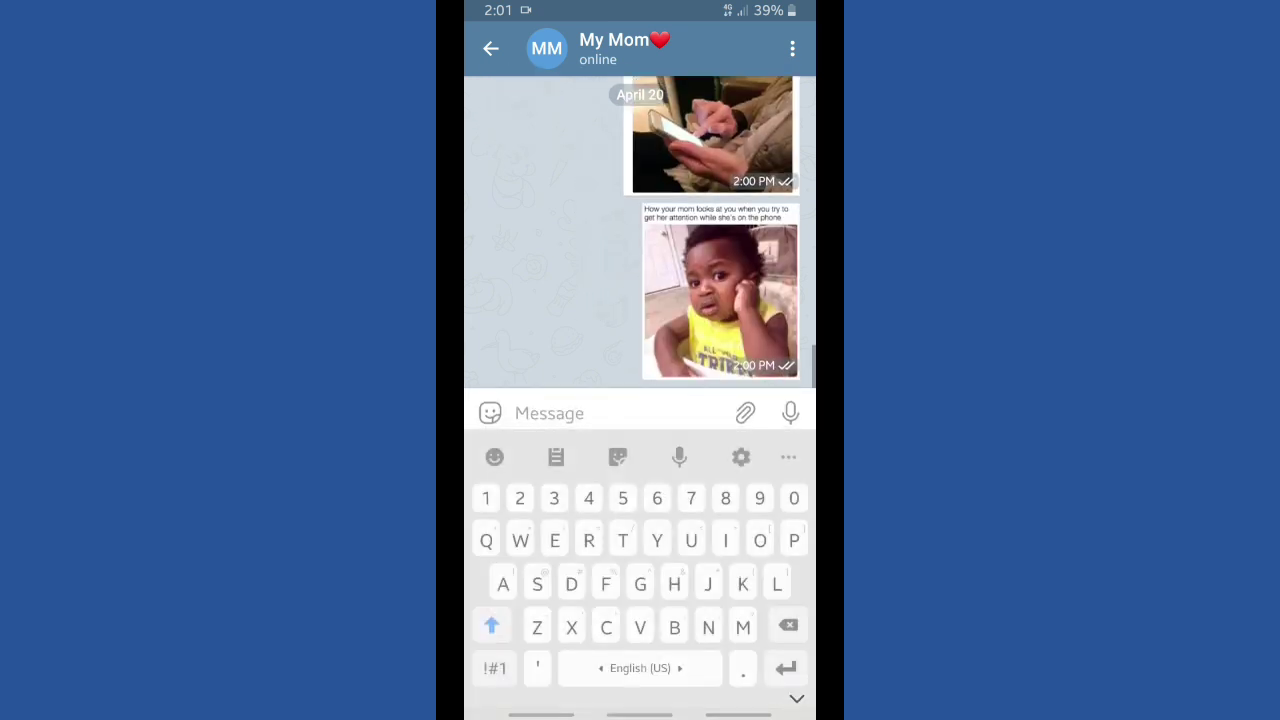
text(H)
key(BackSpace)
key(shift)
text(lol)
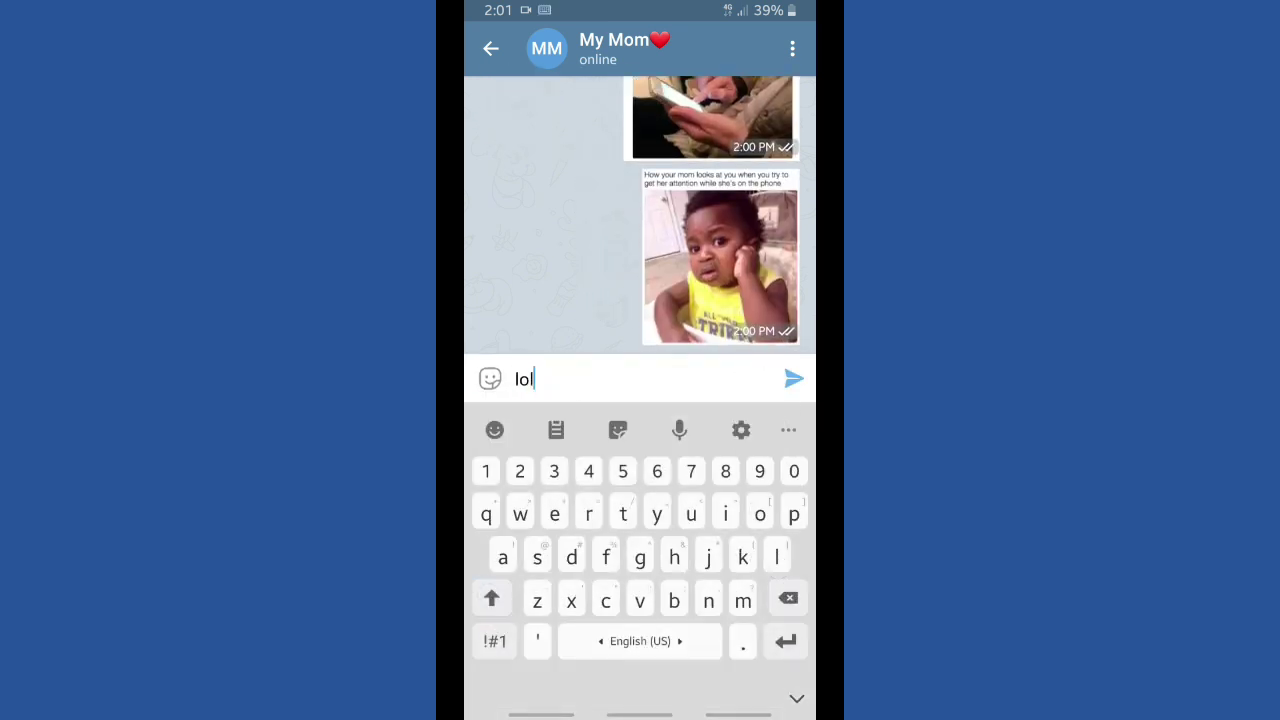
click(794, 378)
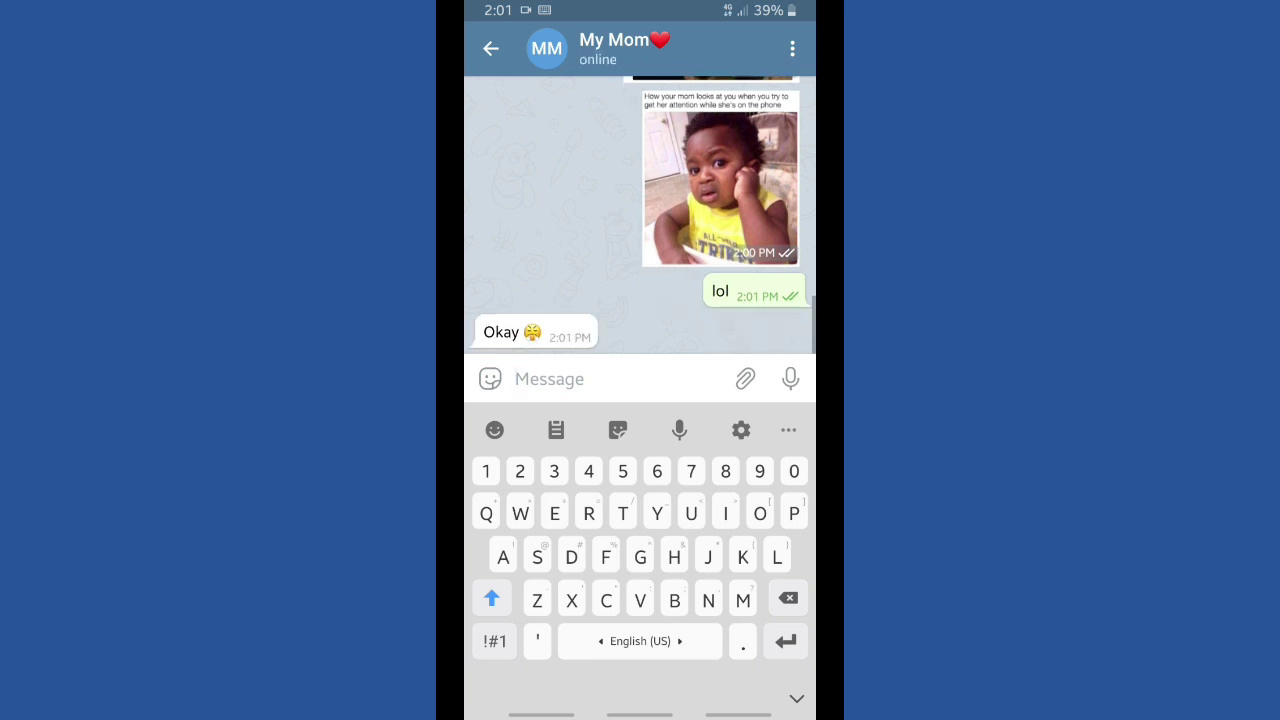
Send the message 'Just kidding mom🥰' to Mom.
click(796, 698)
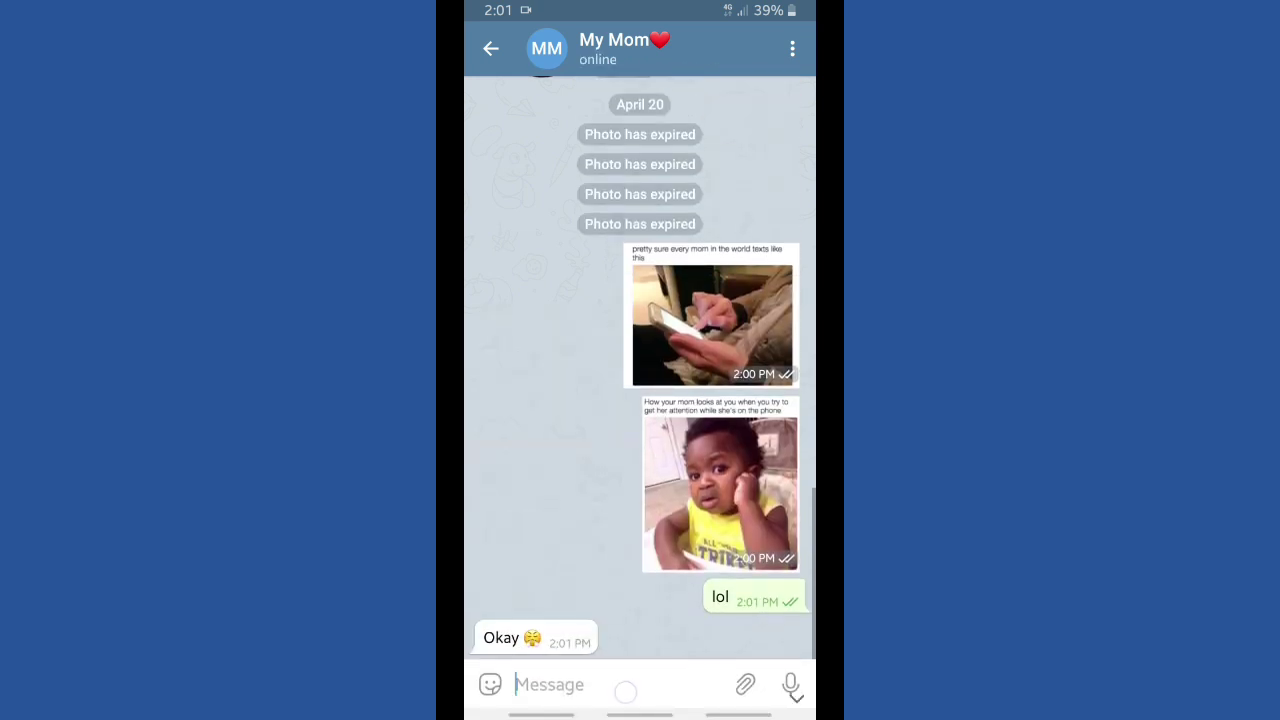
click(625, 690)
text(J)
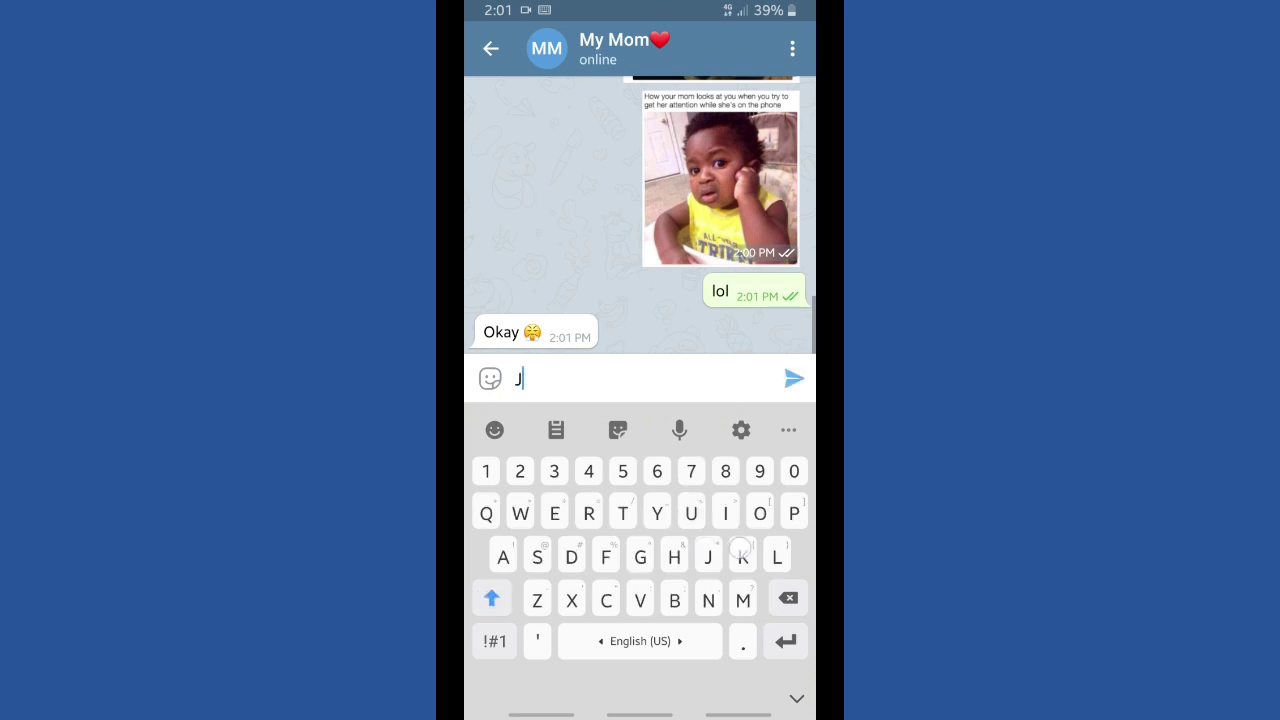
text(()
key(BackSpace)
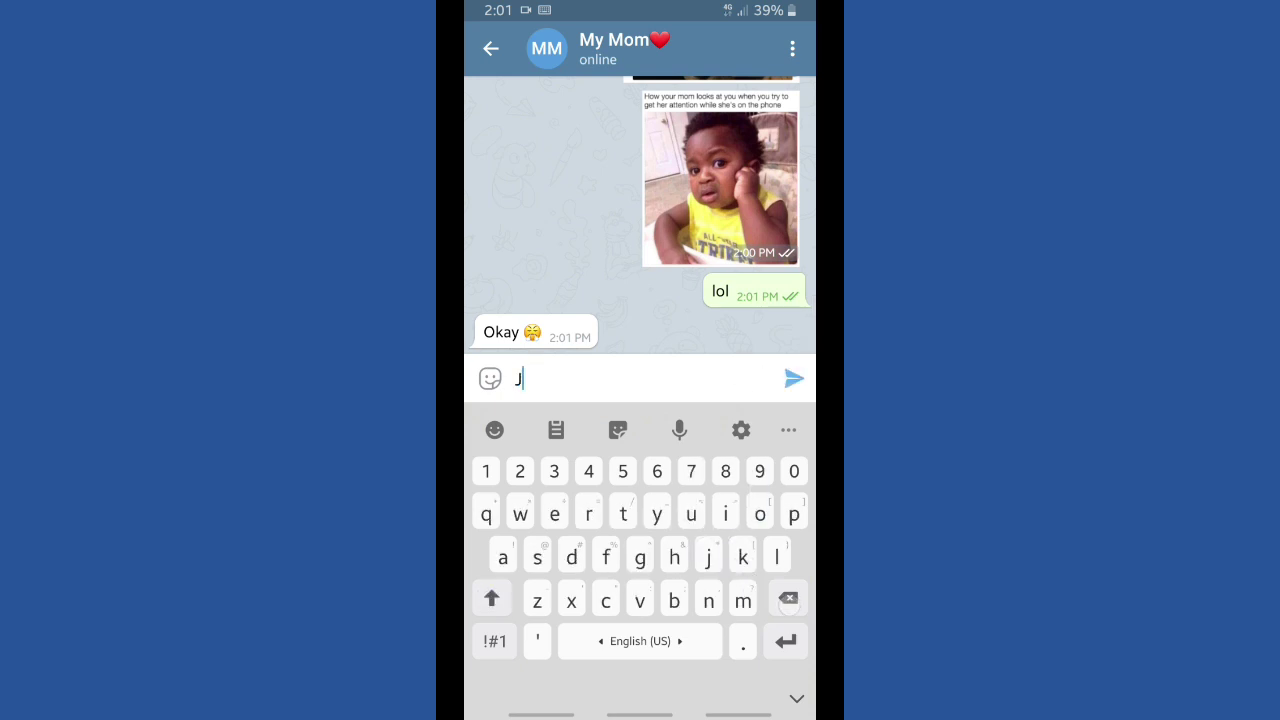
text(ust kidding mom)
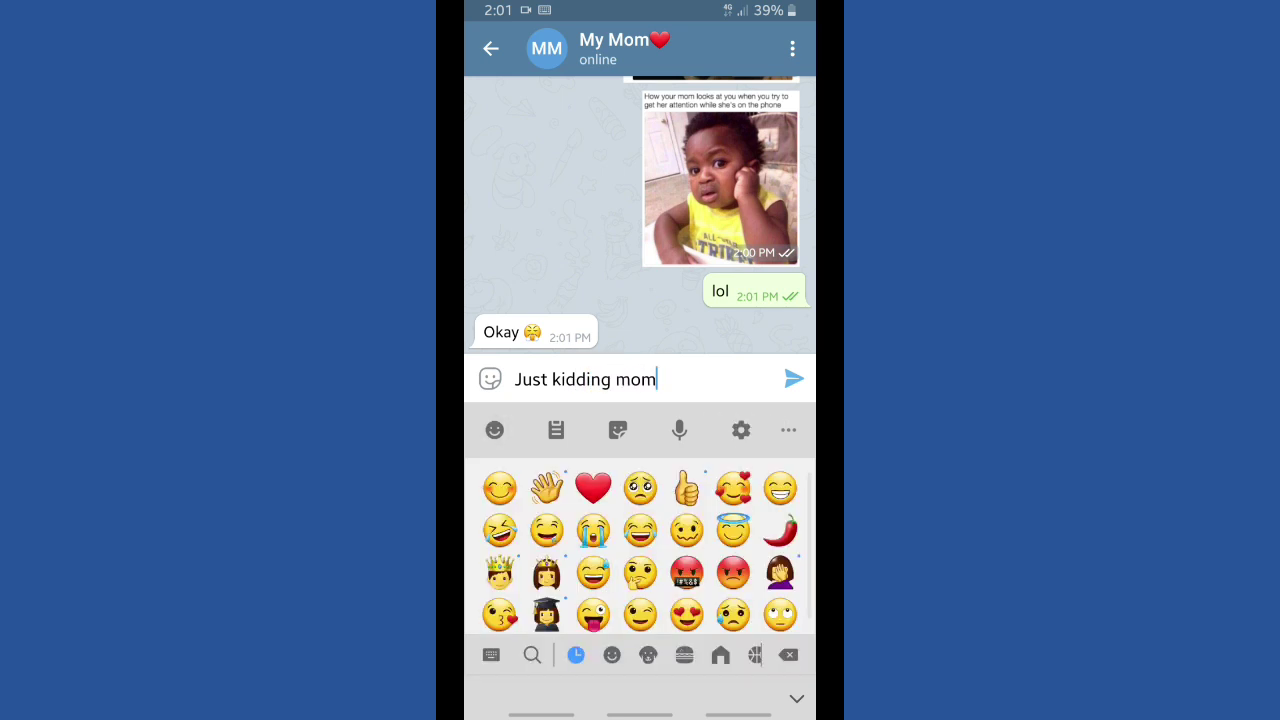
text(🥰)
click(794, 379)
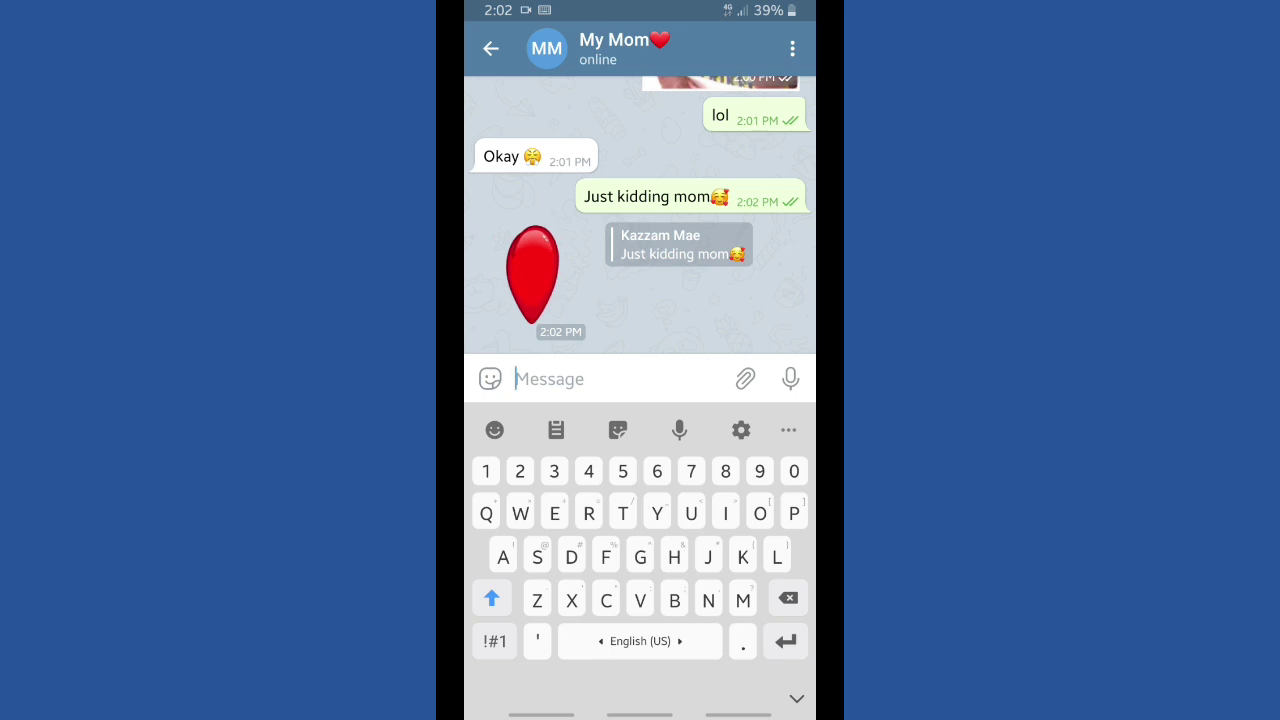
Send the blue LOVE sticker from Recently Used and close the sticker panel.
click(797, 698)
click(490, 684)
click(640, 515)
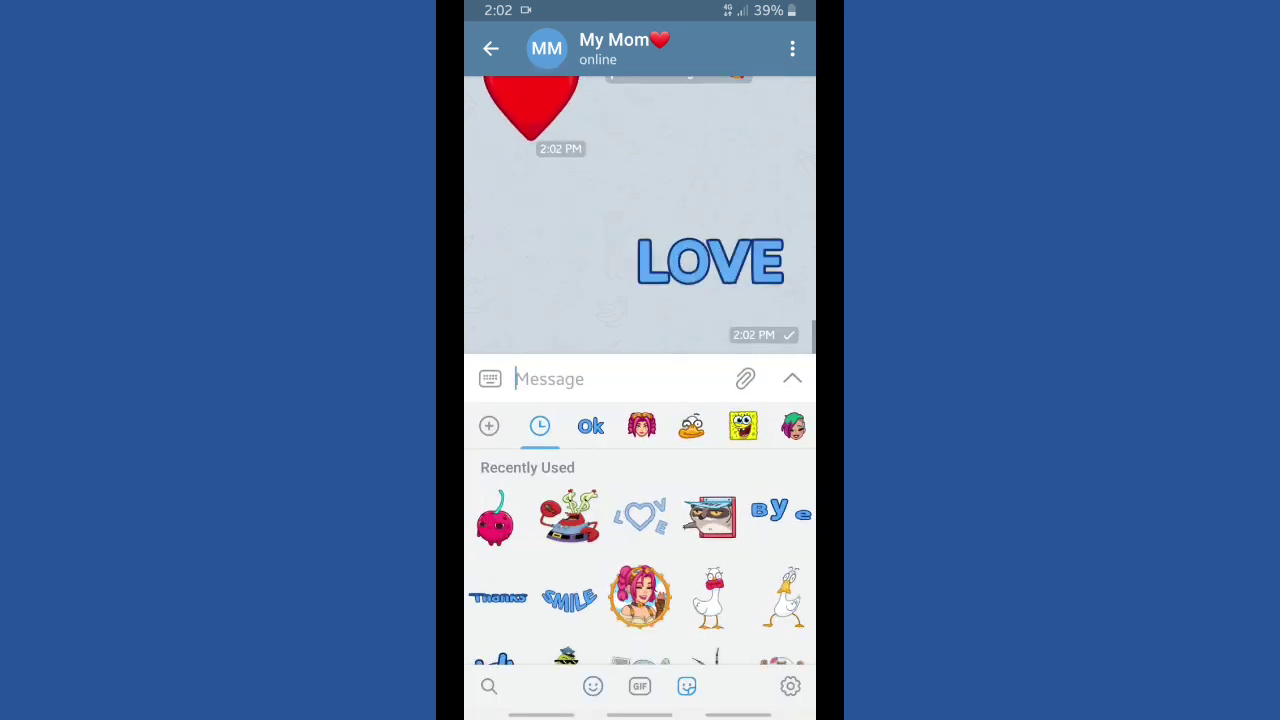
key(Escape)
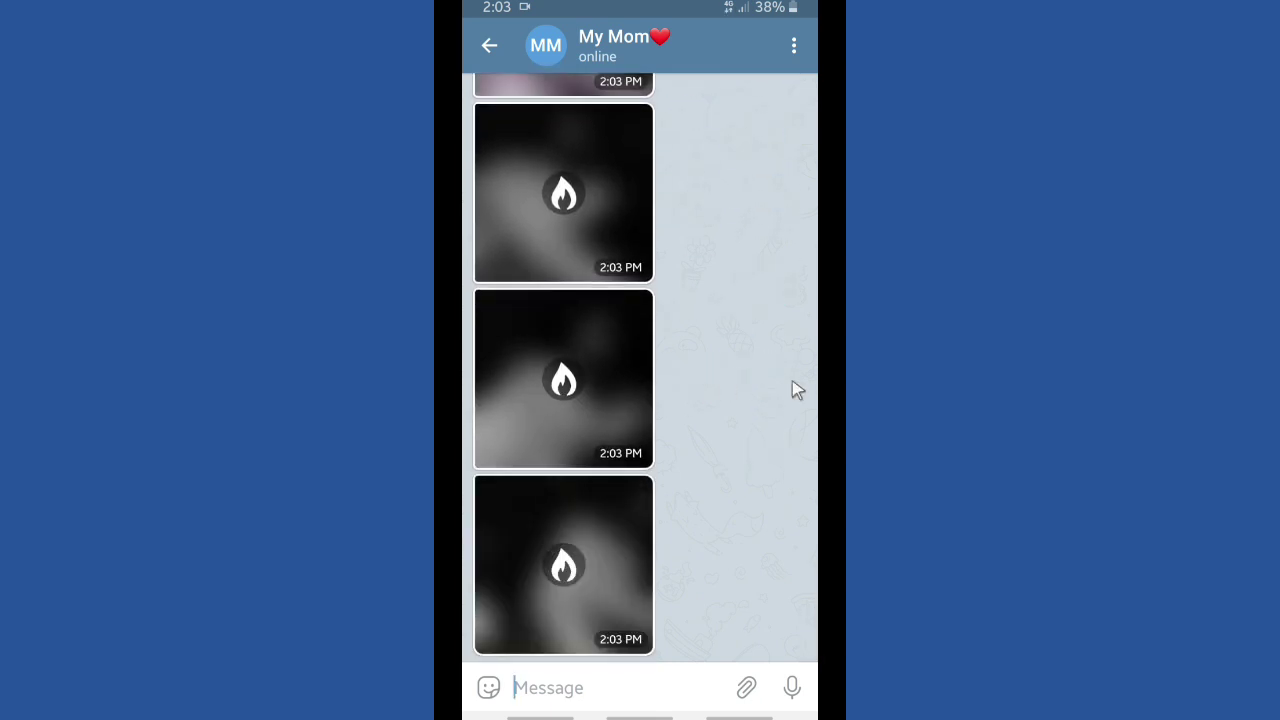
Reopen the My Mom chat from the chat list and view Mom's 2:03 PM self-destructing photos.
click(490, 48)
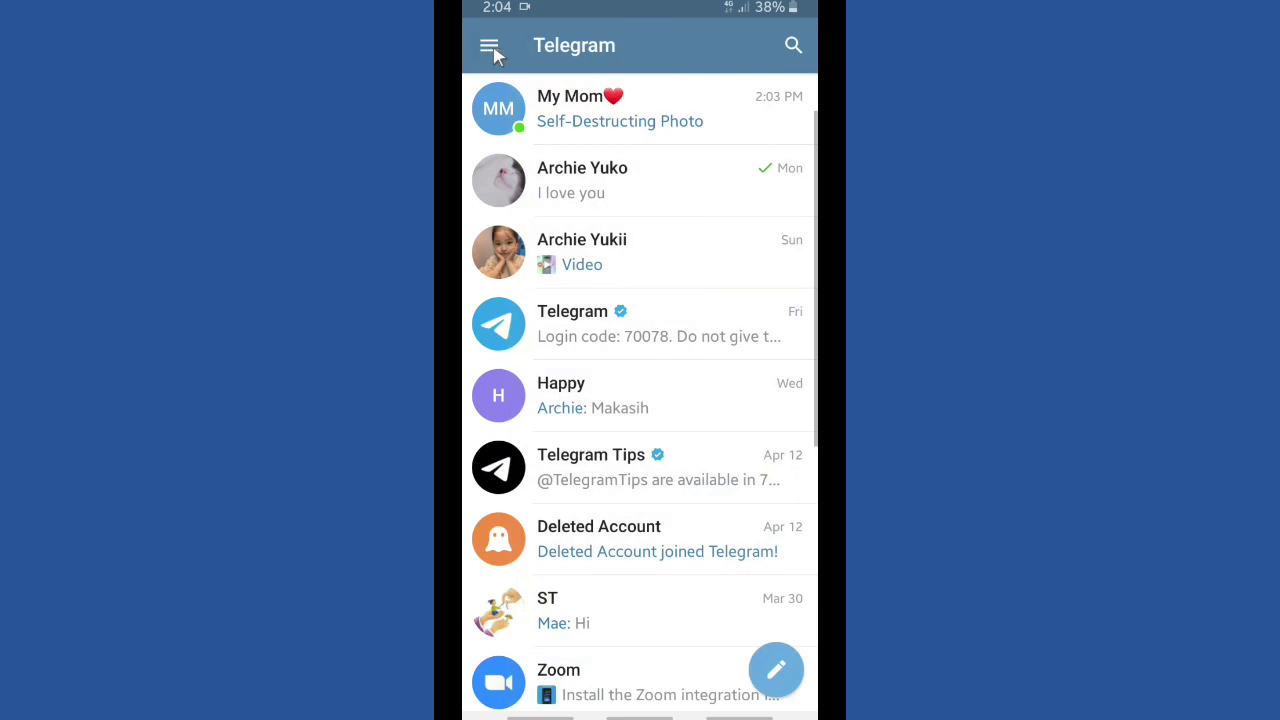
click(616, 128)
scroll(630, 216, up, 3)
scroll(635, 205, up, 1)
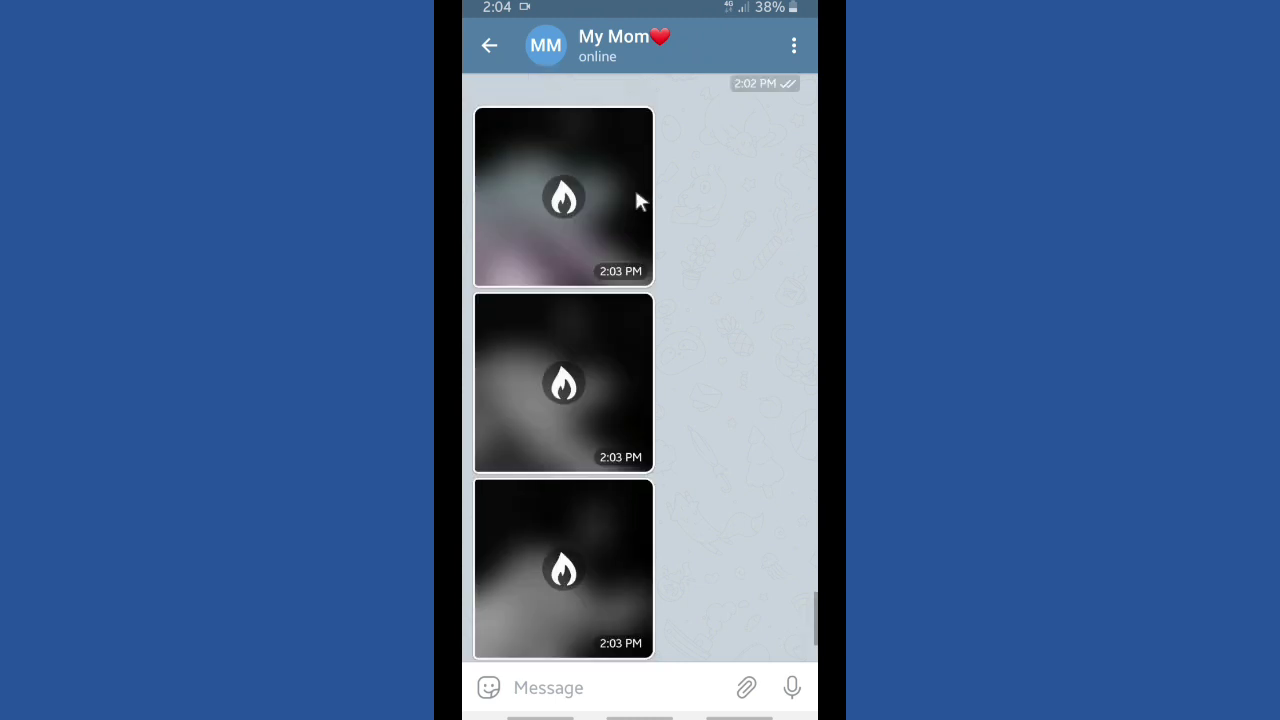
click(563, 196)
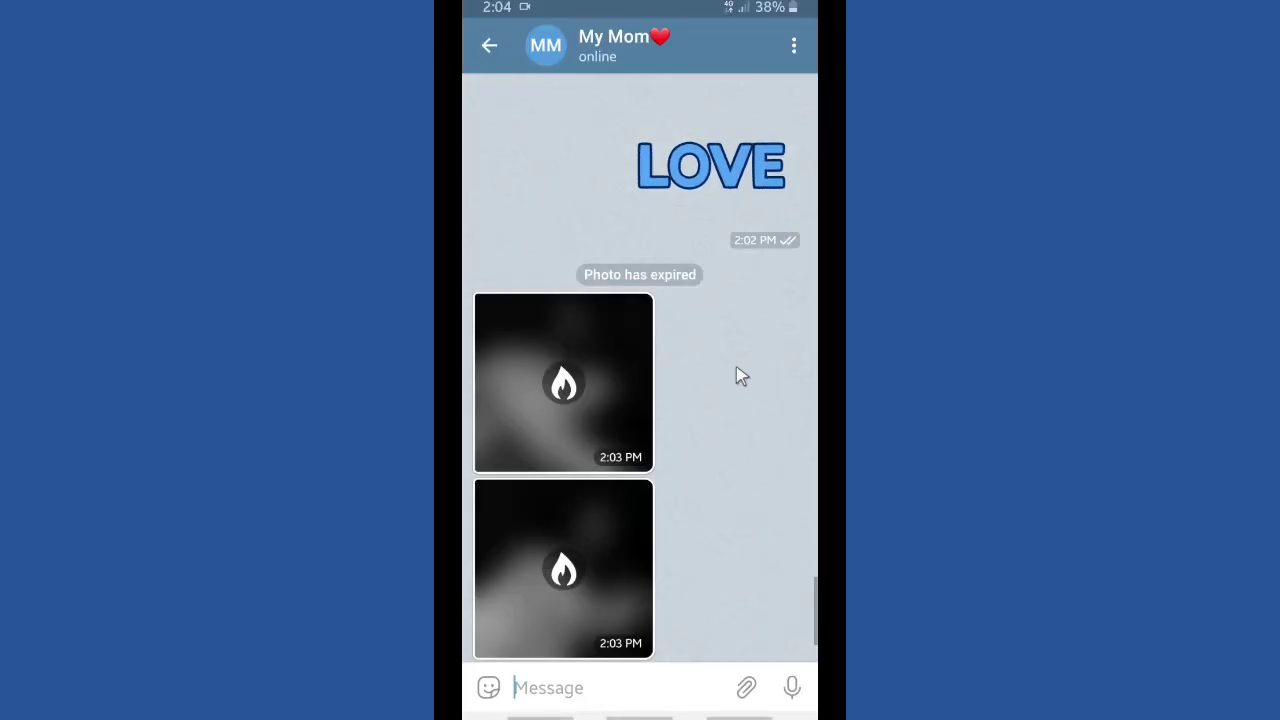
click(588, 380)
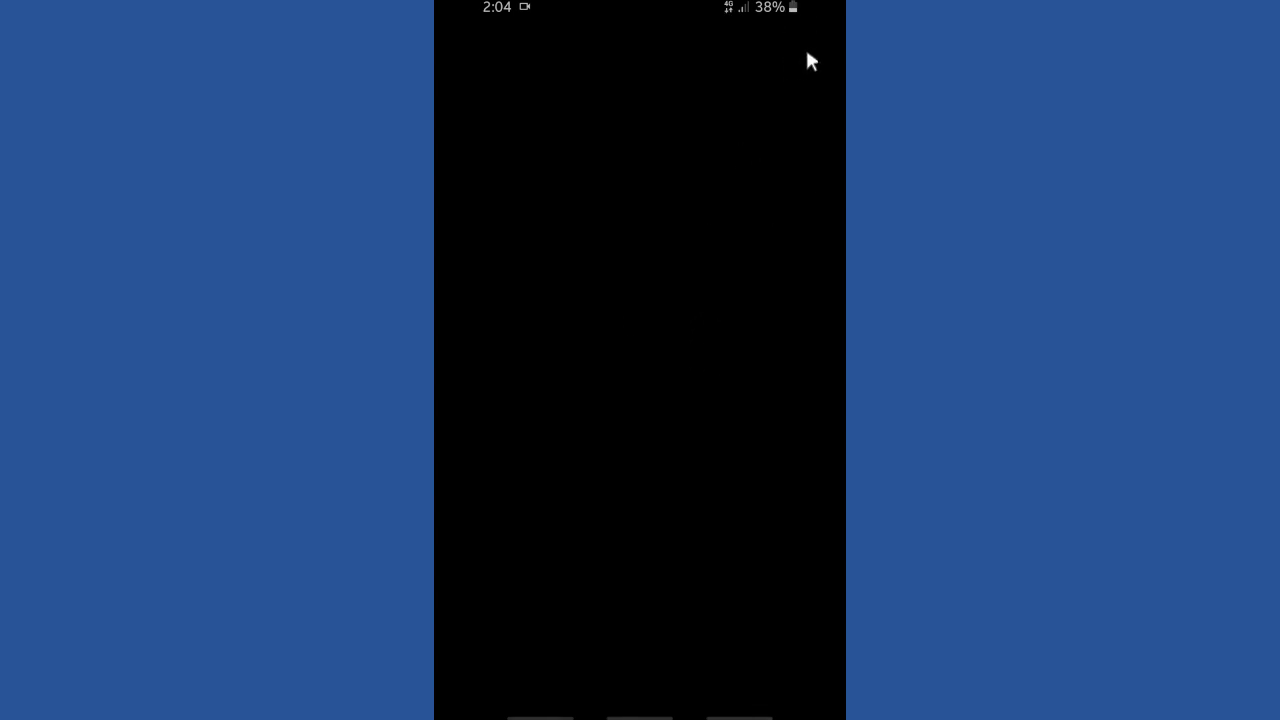
View Mom's last two self-destructing photos so they show as expired.
click(624, 492)
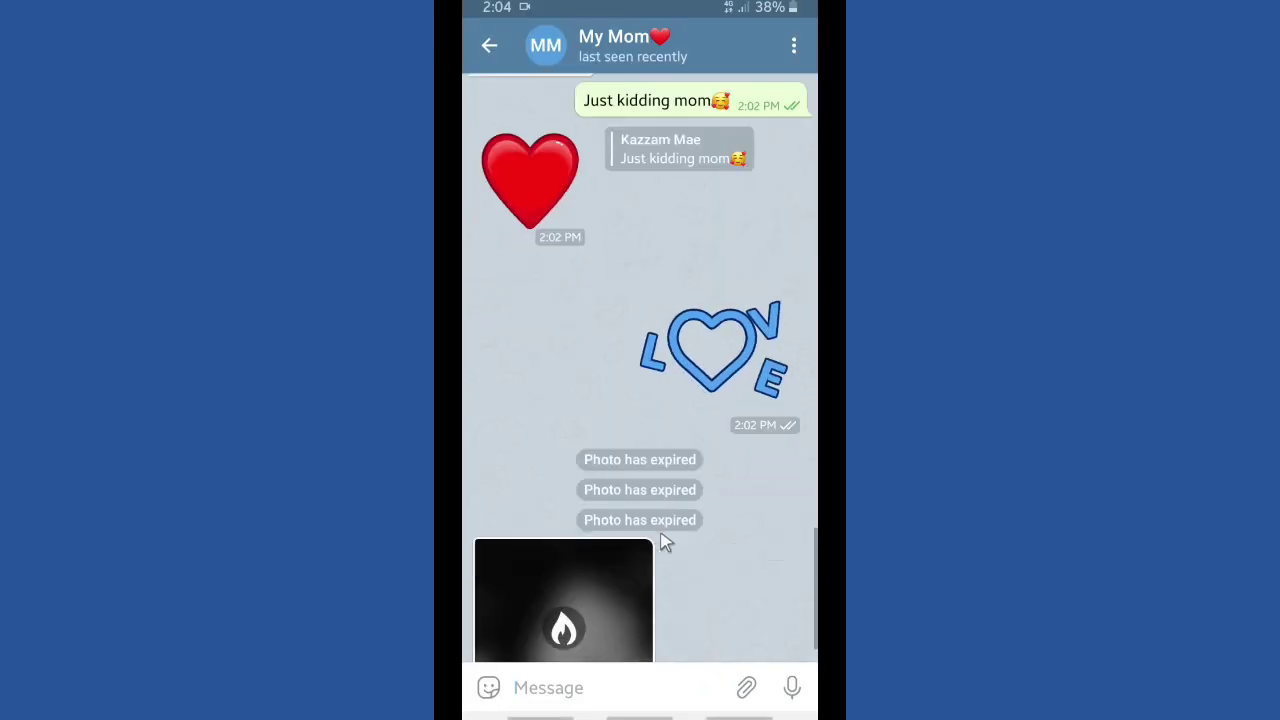
click(592, 588)
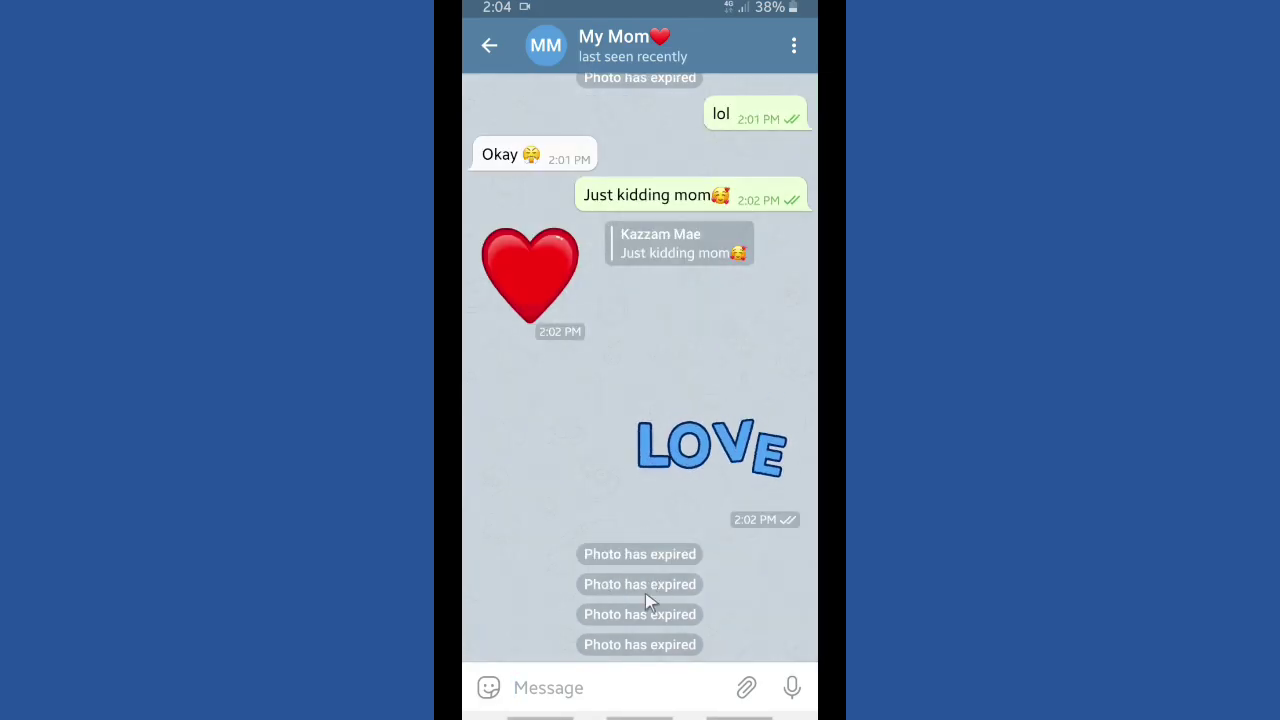
scroll(643, 340, up, 3)
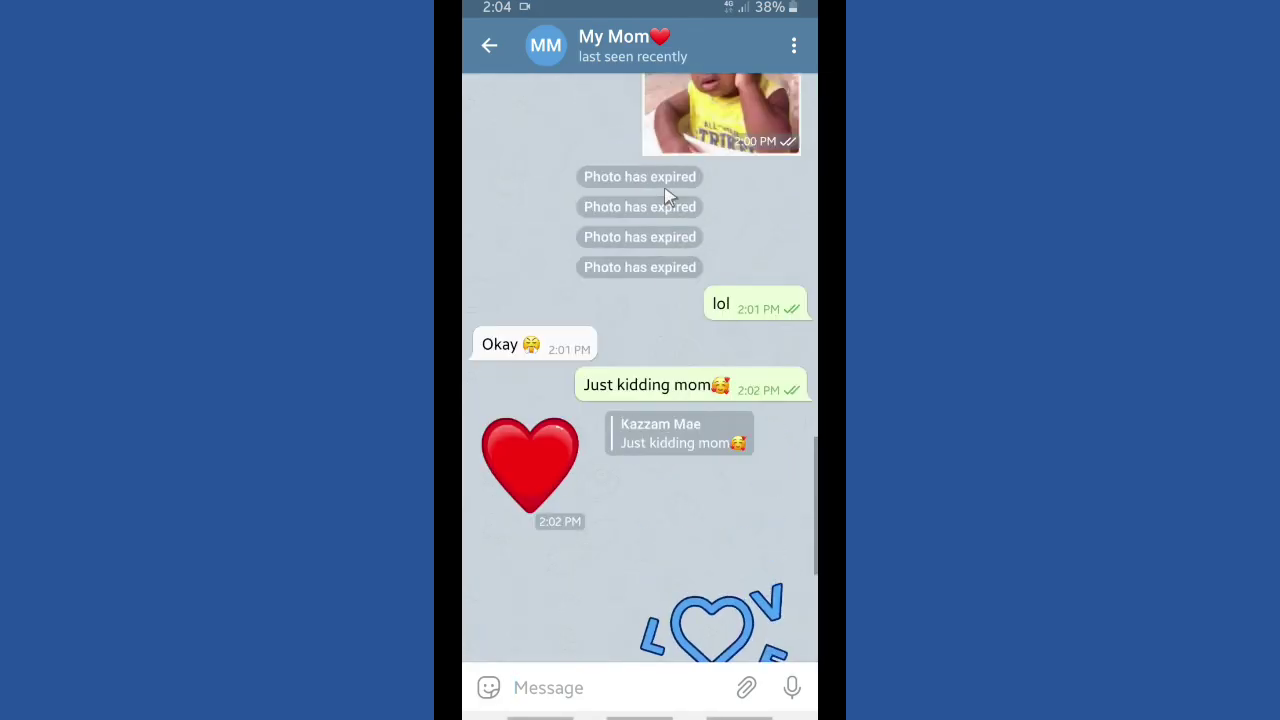
scroll(668, 360, down, 3)
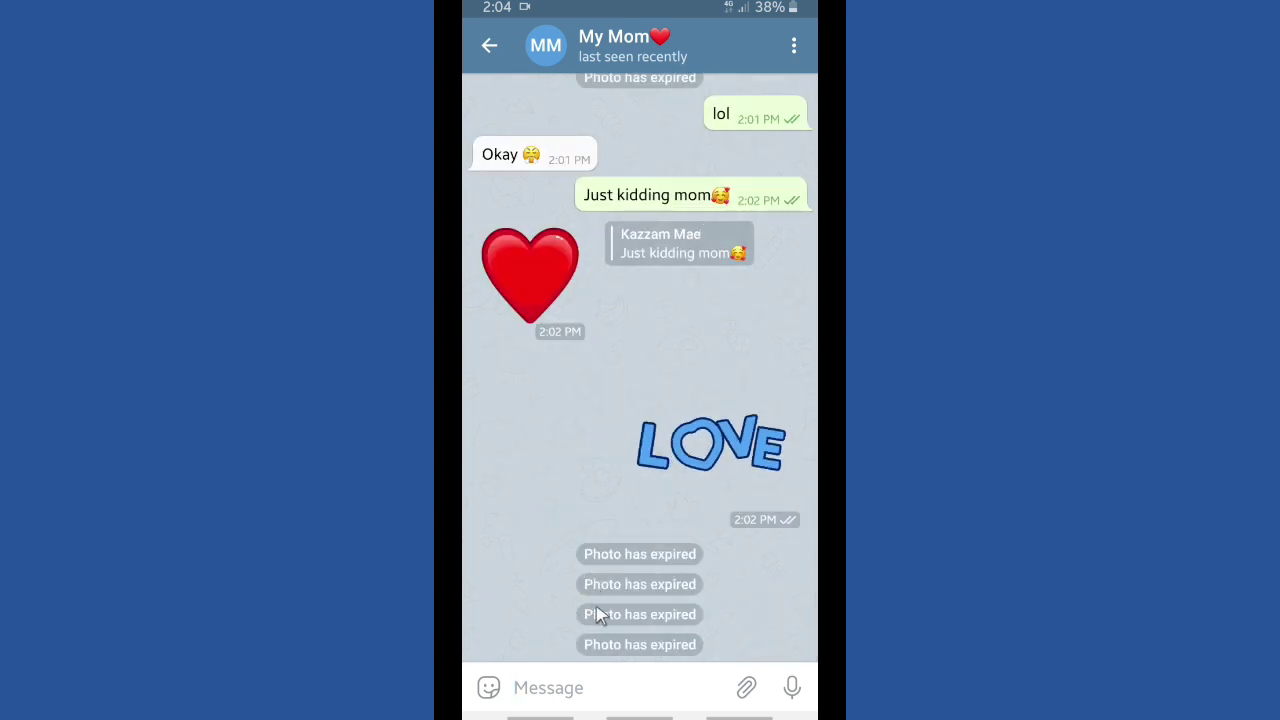
Leave the chat and exit Telegram to the main Android home screen.
right_click(617, 578)
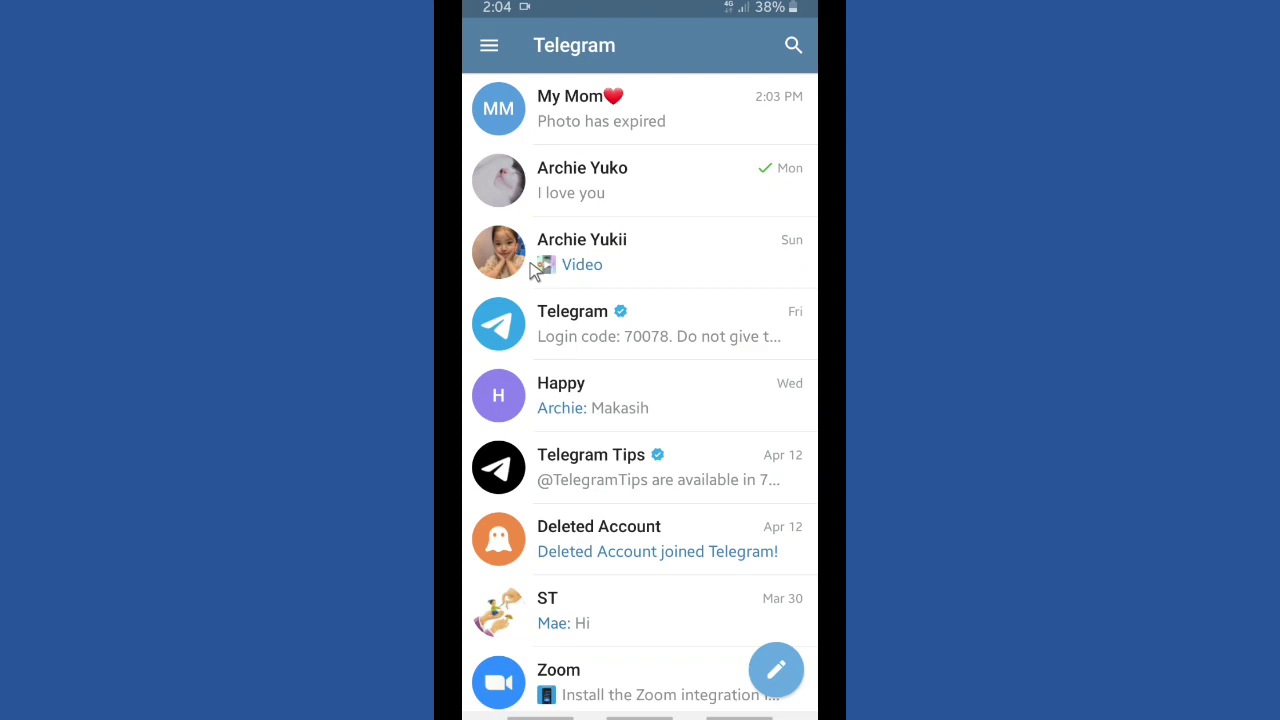
middle_click(530, 262)
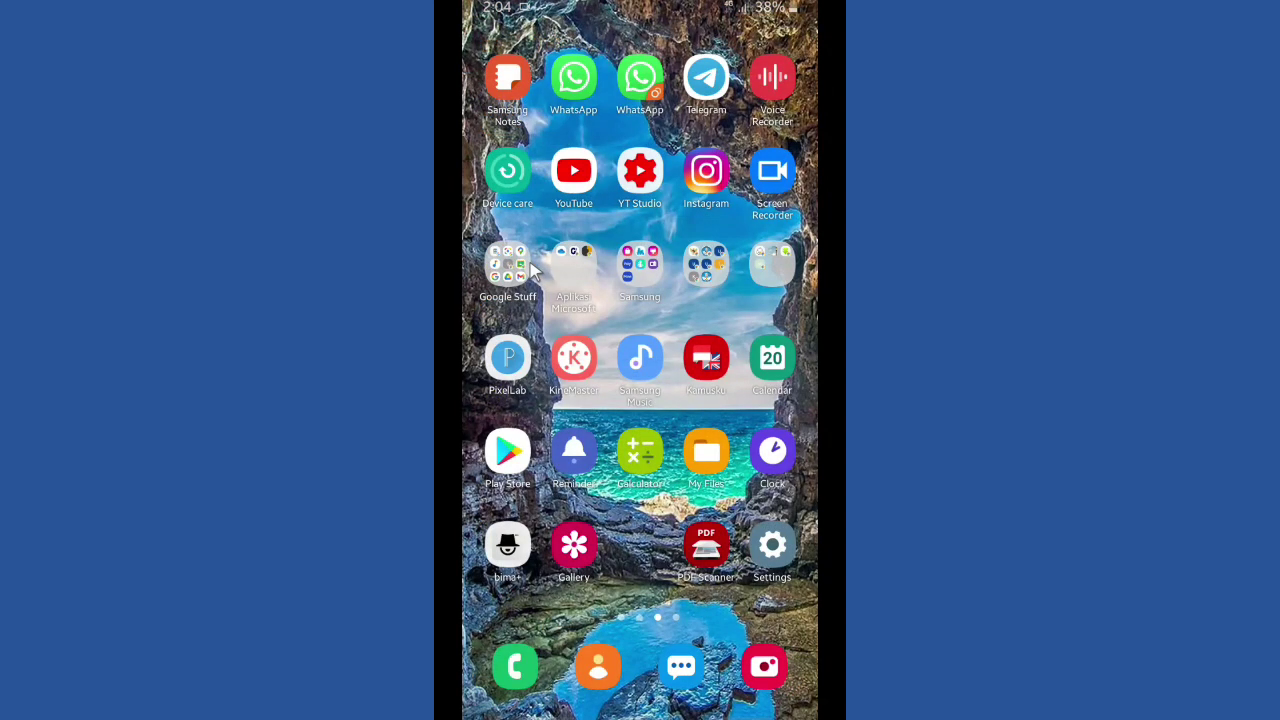
middle_click(530, 262)
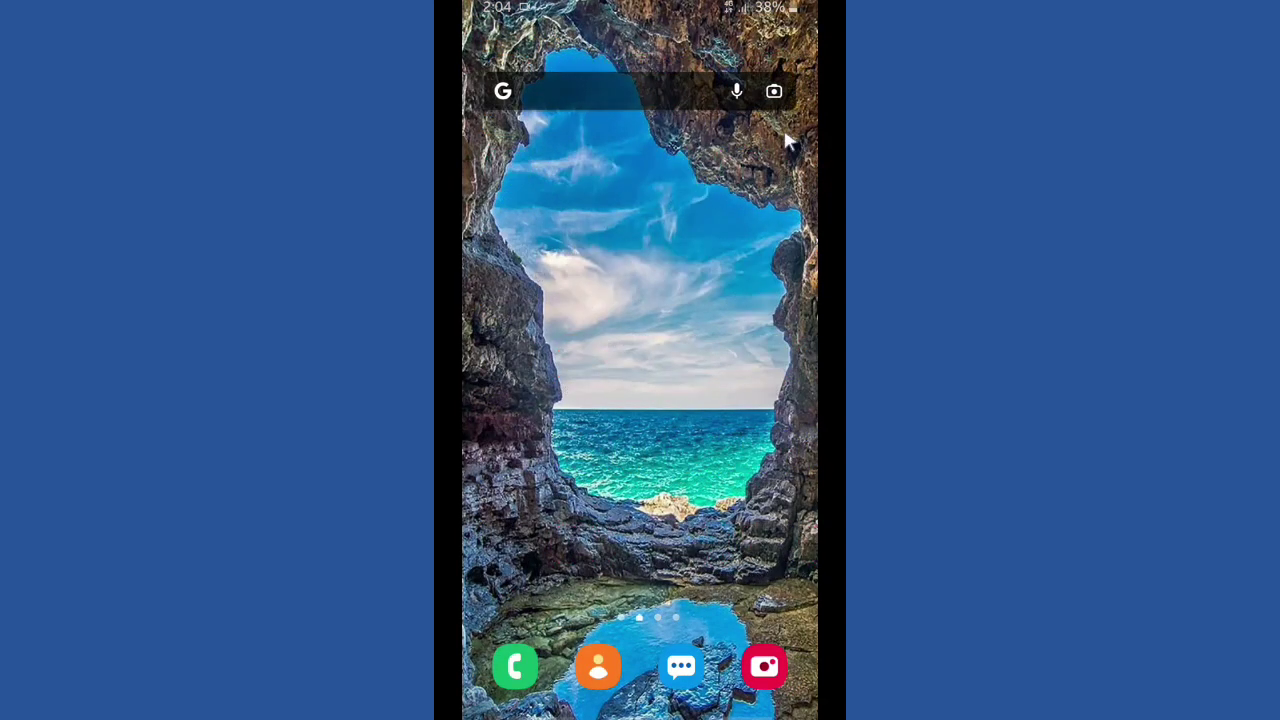